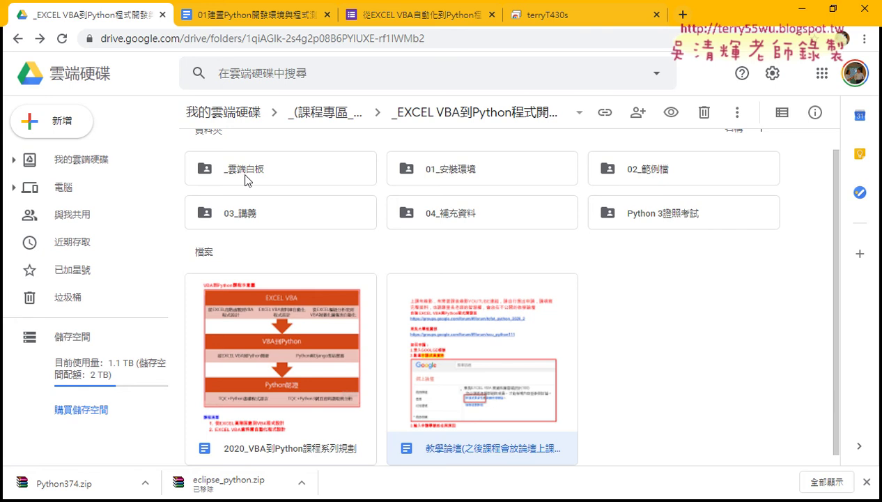
# Step: Open the _雲端白板 folder of the course in Google Drive and look over its documents
pyautogui.click(478, 175)
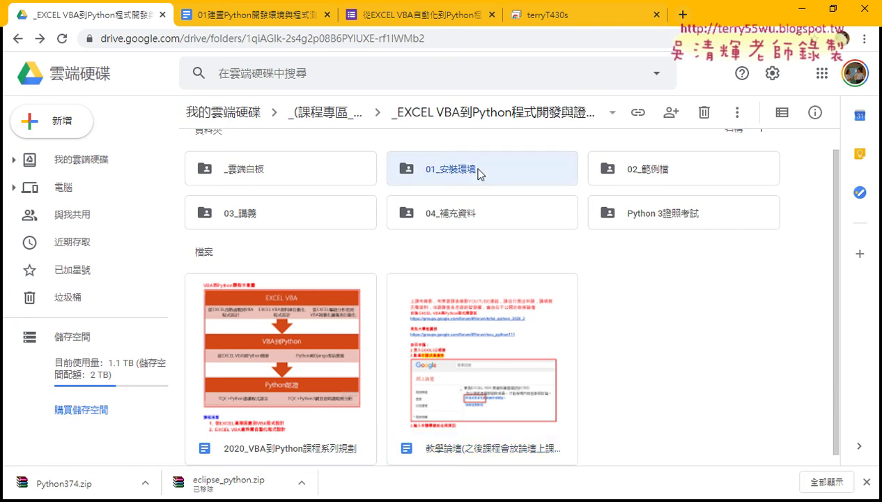
pyautogui.click(272, 175)
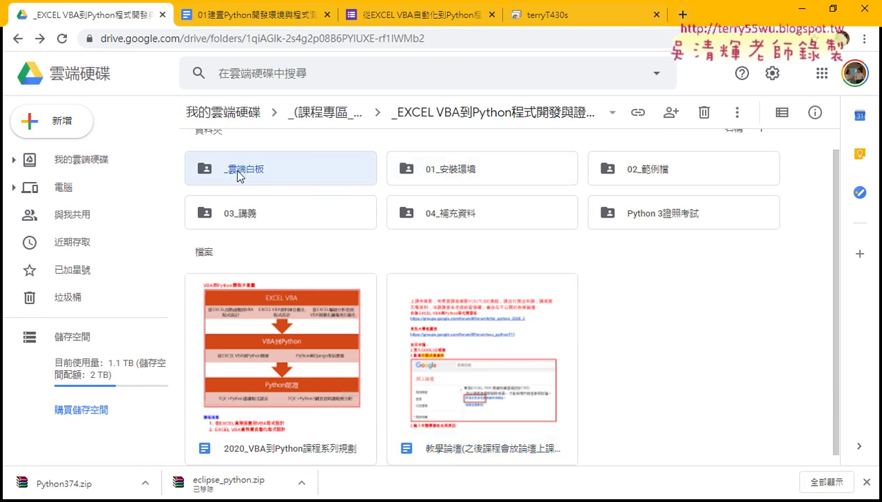
pyautogui.doubleClick(249, 175)
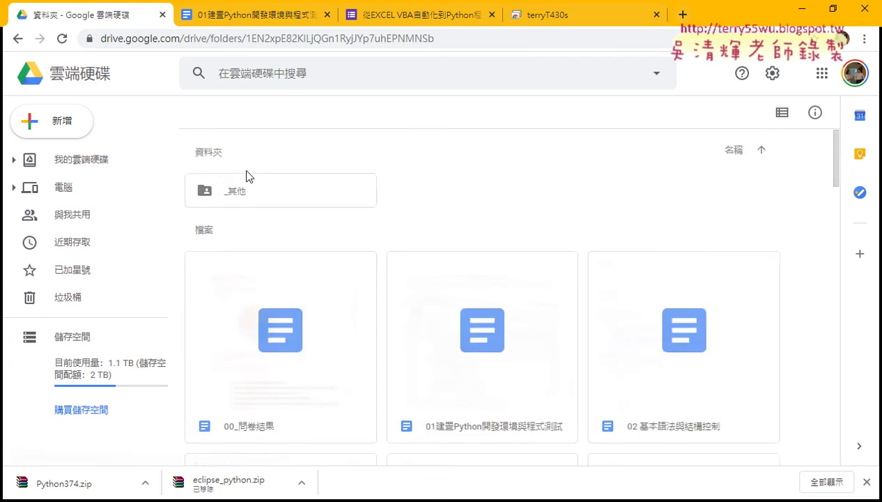
pyautogui.scroll(-1, 516, 352)
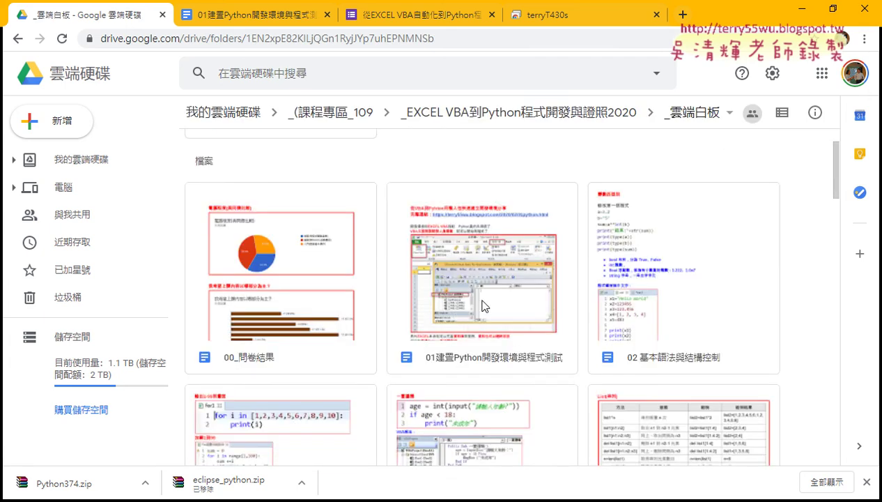
# Step: Read the introduction to the Python setup package in the 01建置Python開發環境與程式測試 document, selecting the words 自由軟體
pyautogui.click(248, 19)
pyautogui.scroll(12, 331, 211)
pyautogui.scroll(15, 332, 210)
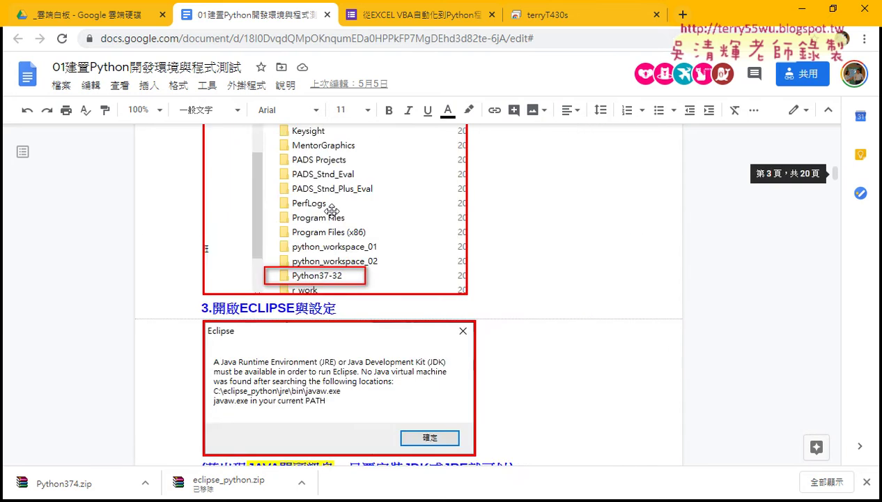
pyautogui.scroll(3, 331, 211)
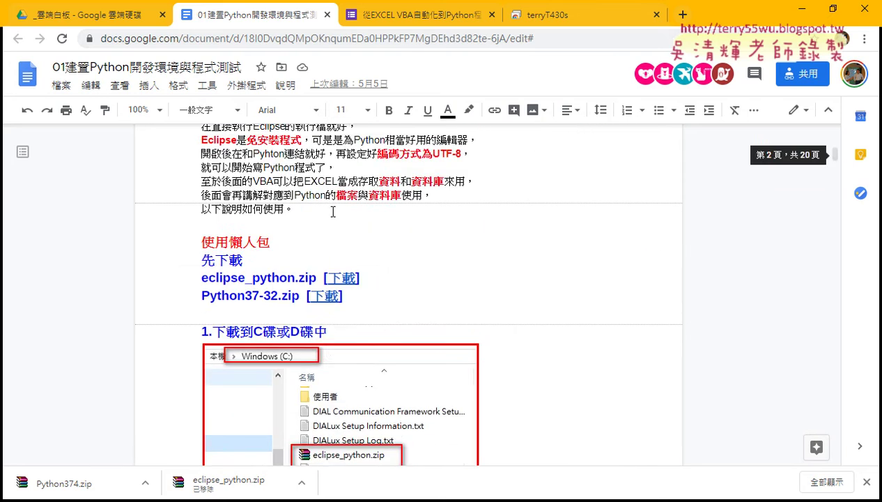
pyautogui.scroll(4, 333, 212)
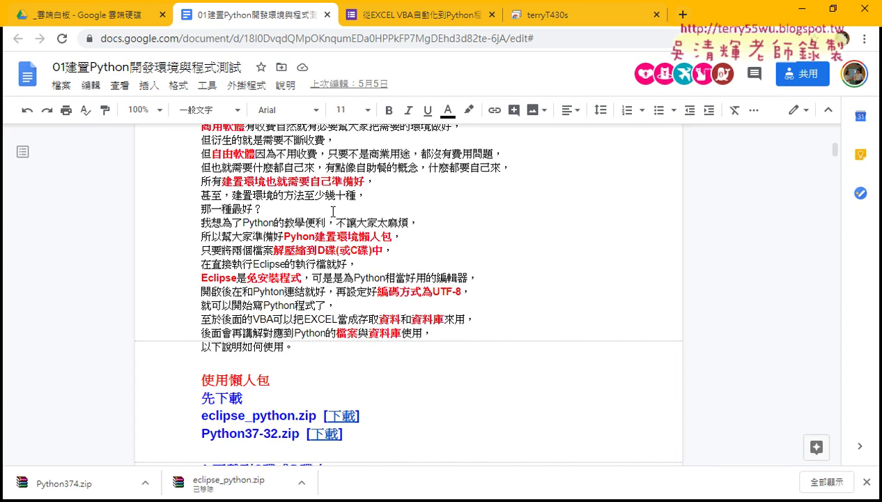
pyautogui.moveTo(212, 152); pyautogui.dragTo(262, 154)
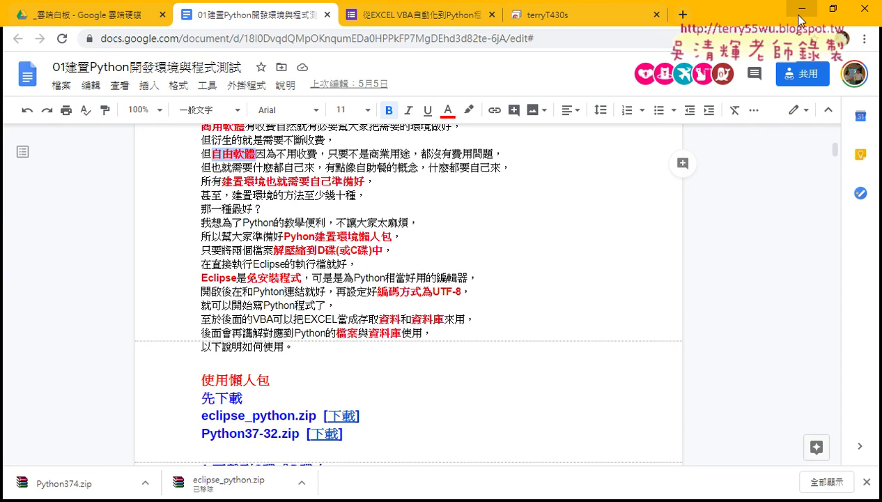
# Step: Examine the document's instructions for downloading the two zip files and extracting them without an extra folder level
pyautogui.scroll(-4, 560, 228)
pyautogui.scroll(-2, 561, 227)
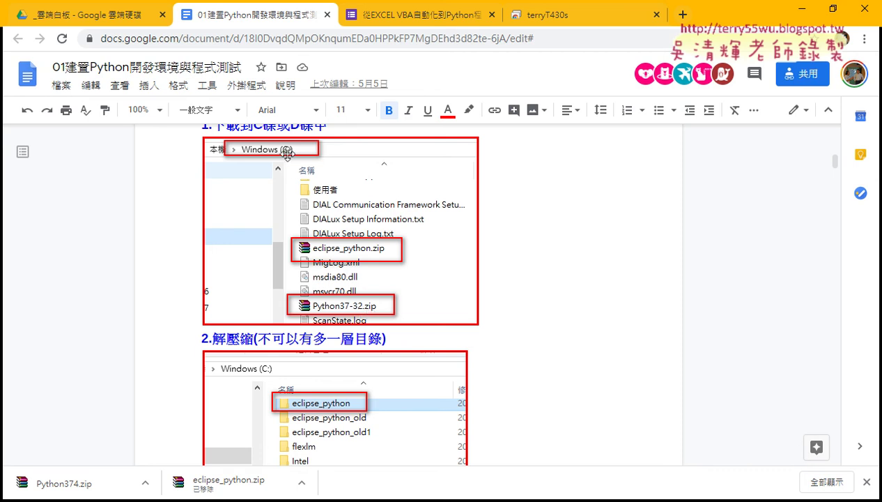
pyautogui.scroll(-1, 287, 169)
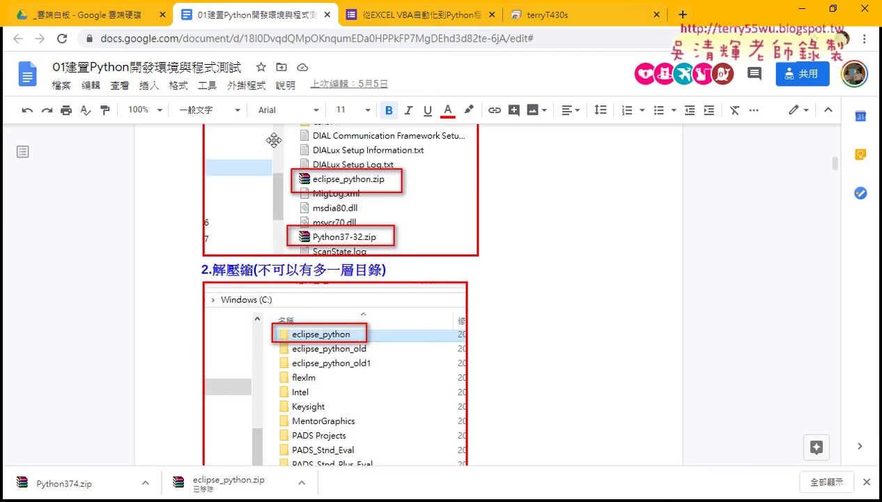
pyautogui.scroll(-2, 288, 170)
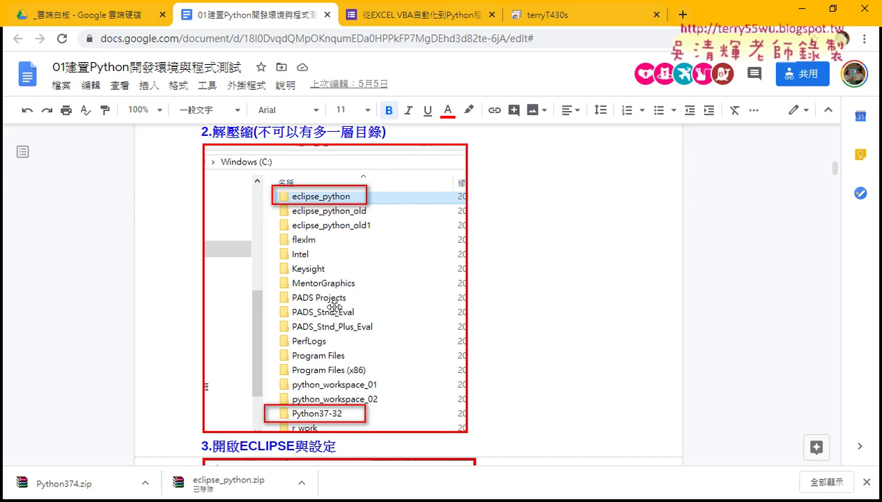
# Step: Switch to File Explorer and show the root of drive D:
pyautogui.click(805, 8)
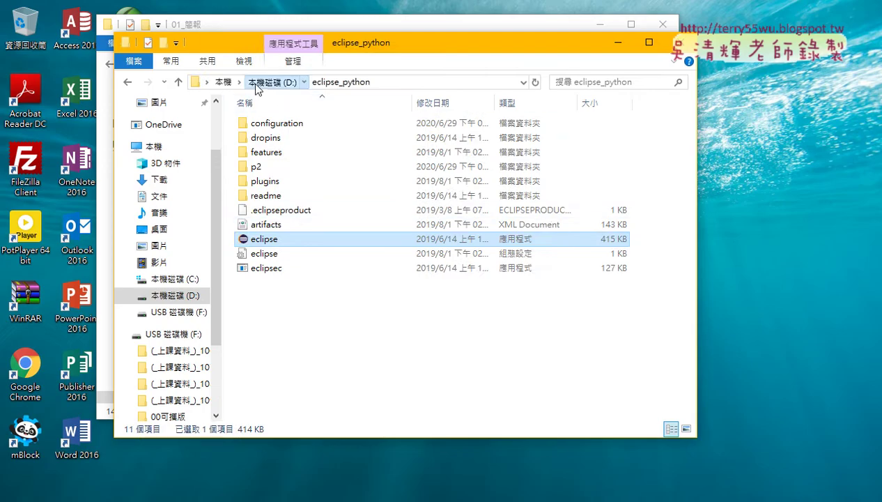
pyautogui.click(255, 83)
pyautogui.moveTo(648, 124); pyautogui.dragTo(481, 134)
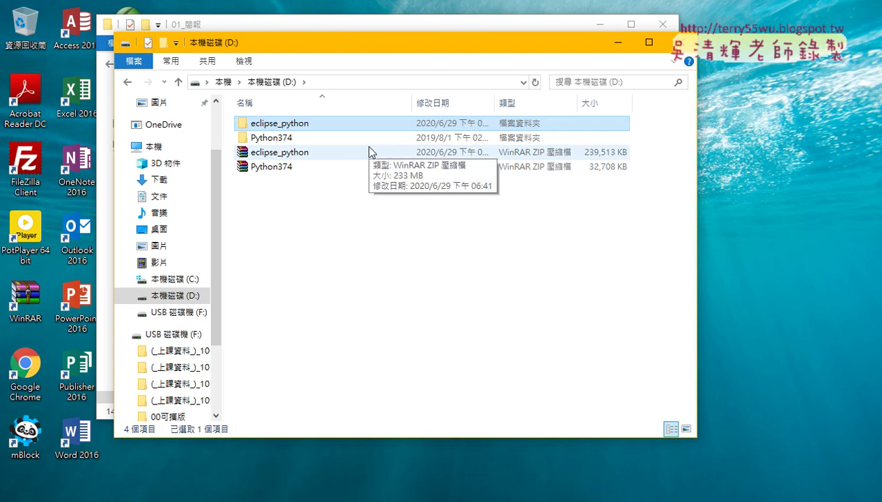
# Step: Mark up the eclipse_python archive and the extracted eclipse_python and Python374 folders on screen, and clear the marks
pyautogui.moveTo(297, 161)
pyautogui.mouseDown()
pyautogui.moveTo(225, 154)
pyautogui.moveTo(311, 153)
pyautogui.moveTo(286, 165)
pyautogui.moveTo(224, 162)
pyautogui.moveTo(199, 133)
pyautogui.moveTo(307, 127)
pyautogui.mouseUp()
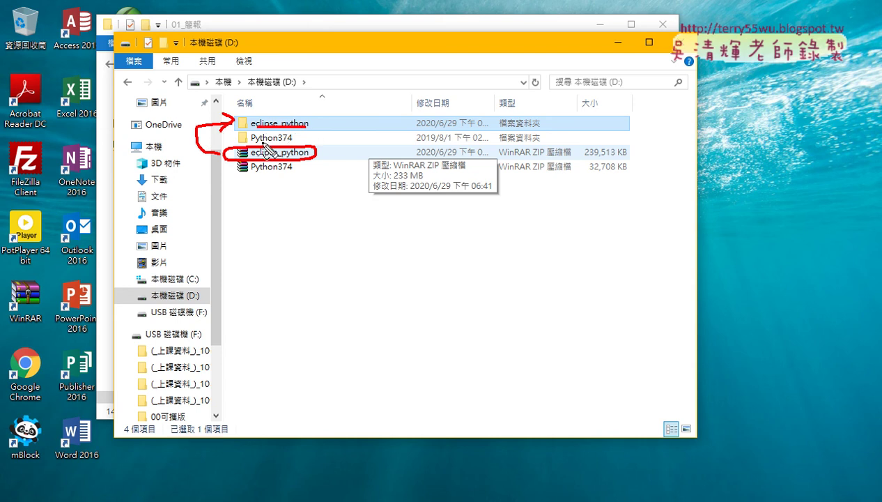
pyautogui.moveTo(252, 145); pyautogui.dragTo(283, 146)
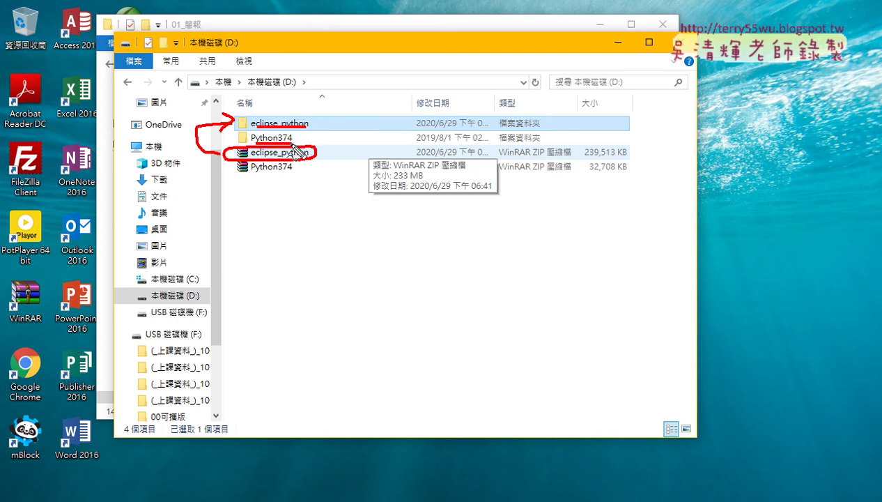
pyautogui.moveTo(285, 126); pyautogui.dragTo(257, 127)
pyautogui.moveTo(260, 130)
pyautogui.mouseDown()
pyautogui.moveTo(279, 135)
pyautogui.moveTo(322, 120)
pyautogui.moveTo(331, 140)
pyautogui.moveTo(314, 153)
pyautogui.moveTo(322, 138)
pyautogui.moveTo(257, 144)
pyautogui.mouseUp()
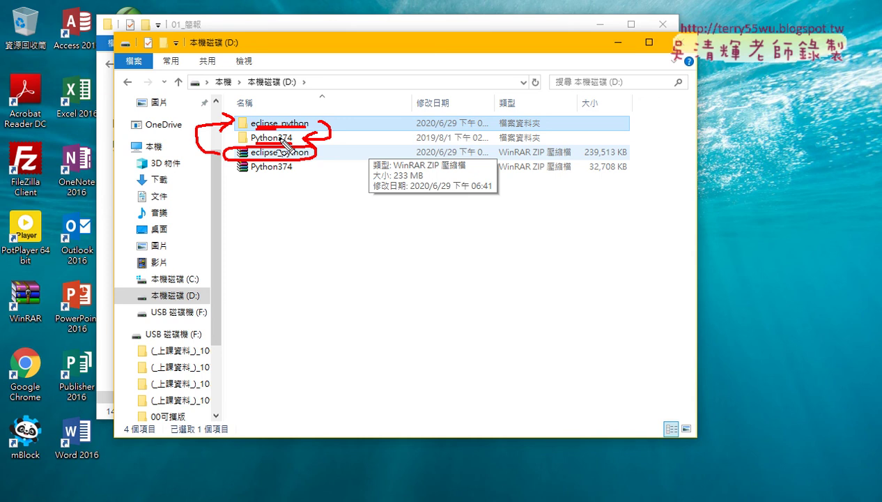
pyautogui.press('Escape')
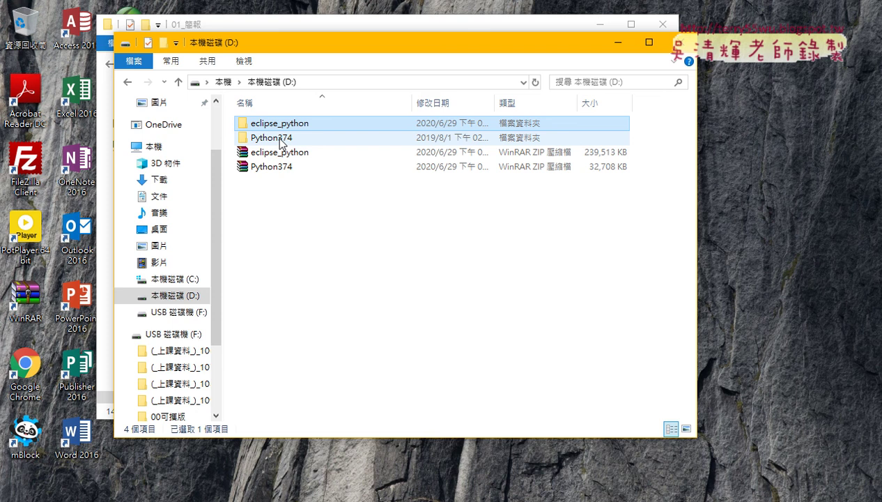
# Step: Open the eclipse_python folder on drive D: and launch the eclipse application
pyautogui.doubleClick(298, 124)
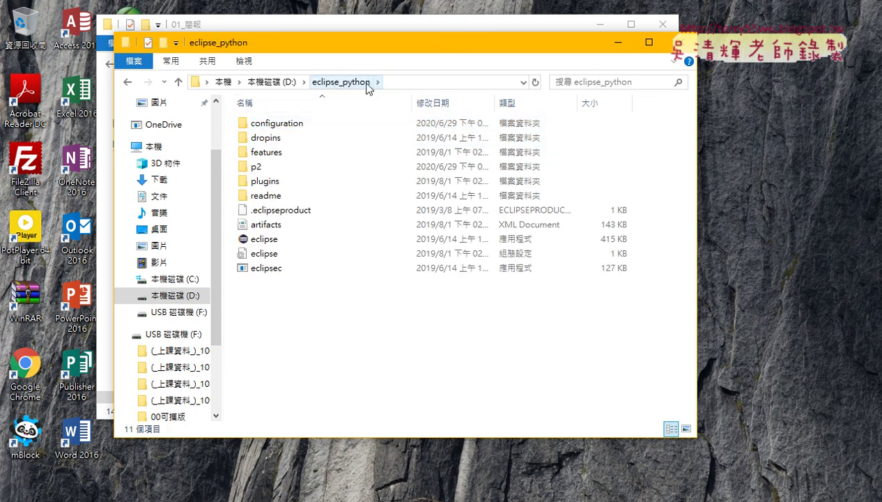
pyautogui.click(268, 244)
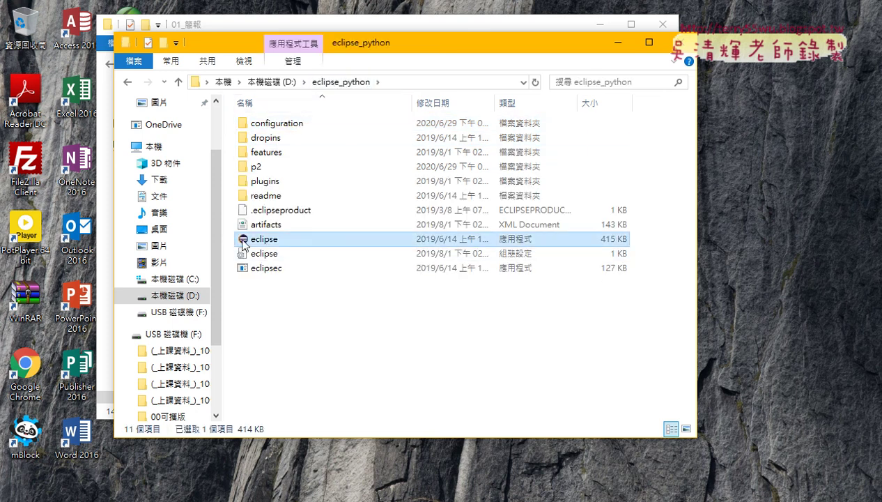
pyautogui.doubleClick(290, 245)
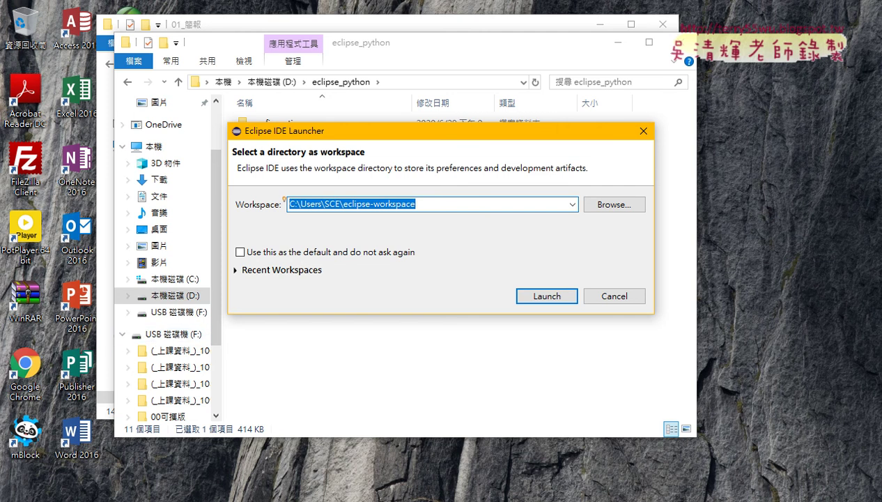
# Step: Switch to the setup document in Chrome, read the note on the missing Java message, and select jdk-12.0.2_windows-x64_bin.exe
pyautogui.moveTo(216, 497)
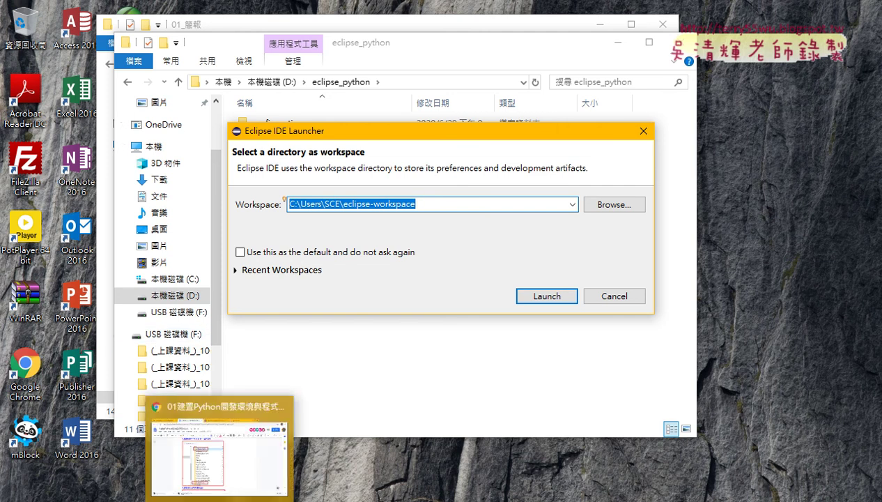
pyautogui.click(230, 446)
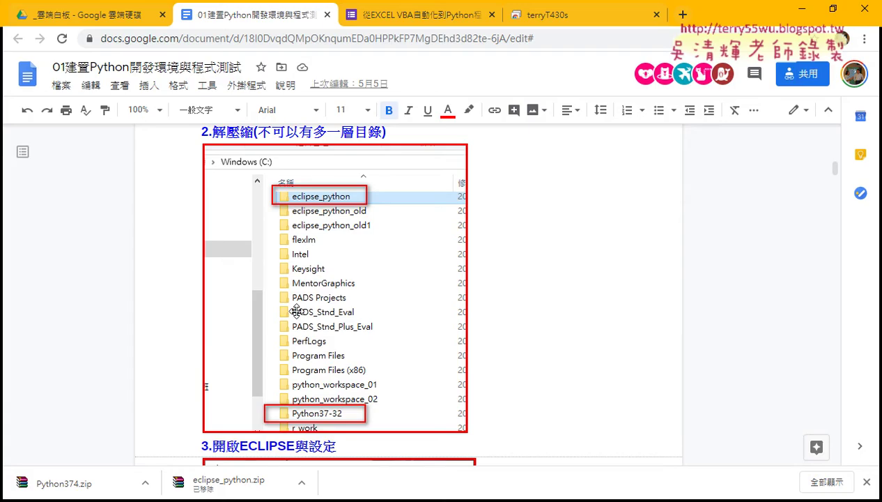
pyautogui.scroll(-4, 297, 311)
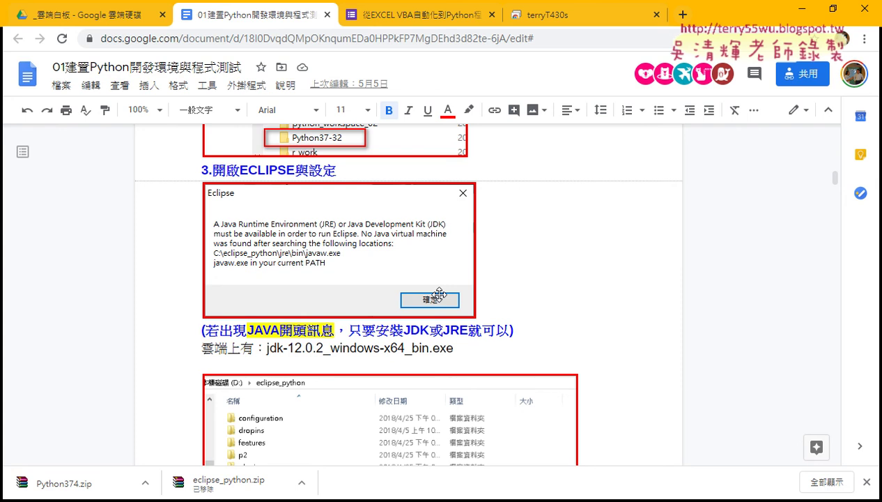
pyautogui.scroll(-1, 439, 294)
pyautogui.moveTo(455, 279); pyautogui.dragTo(265, 279)
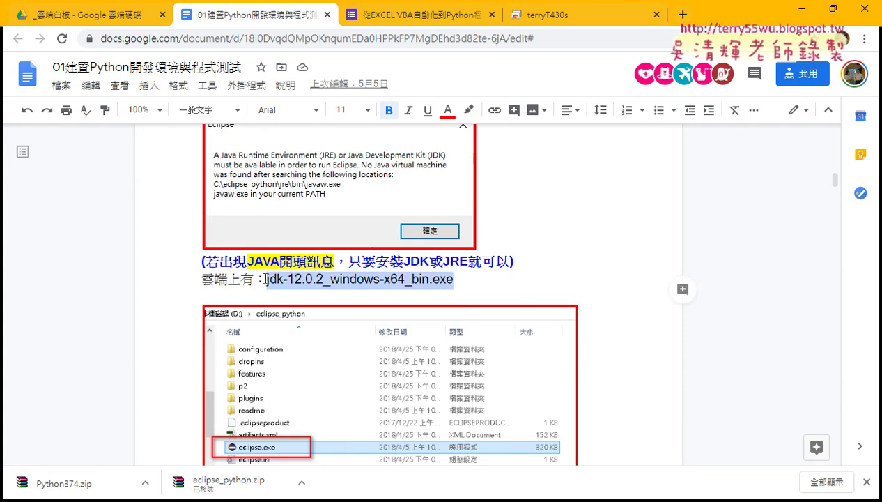
# Step: Open the course's 01_安裝環境 folder in Google Drive and select jdk-12.0.2_windows-x64_bin.exe
pyautogui.click(88, 20)
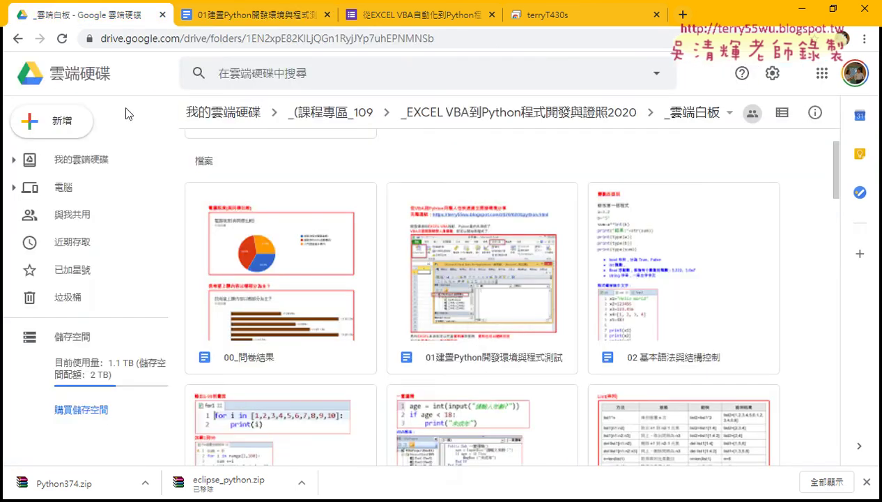
pyautogui.scroll(1, 204, 197)
pyautogui.hotkey('alt', 'Left')
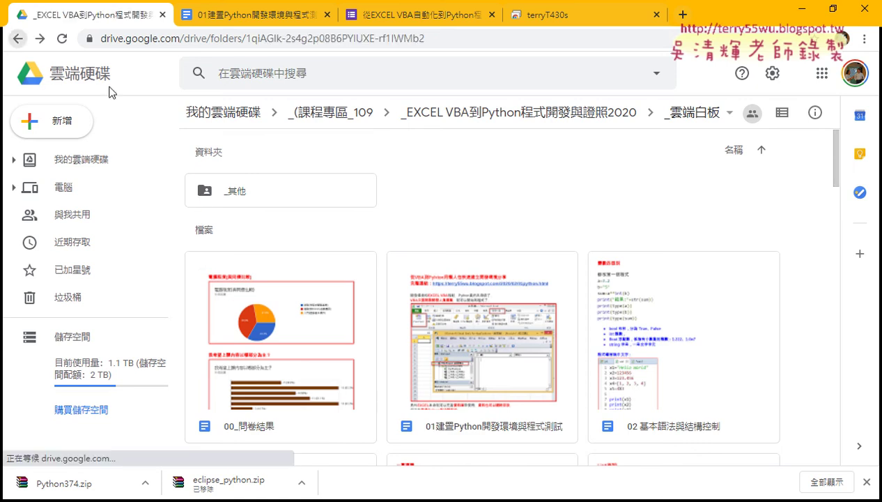
pyautogui.doubleClick(456, 199)
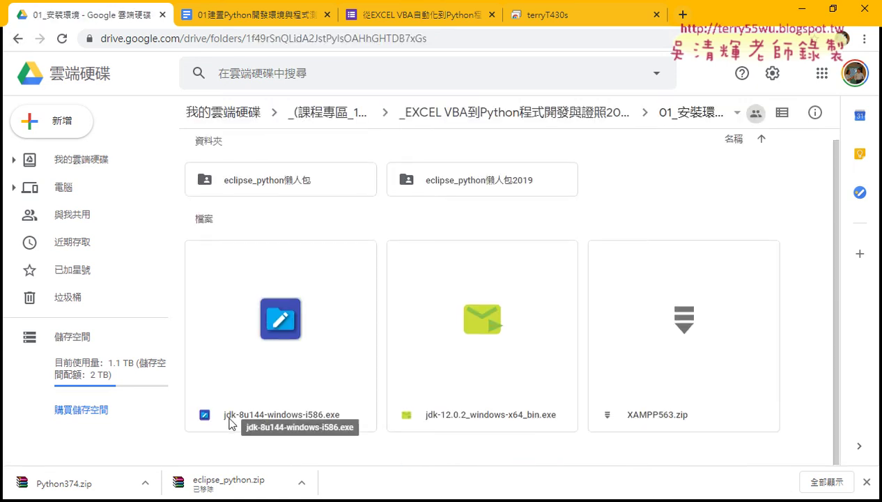
pyautogui.click(502, 415)
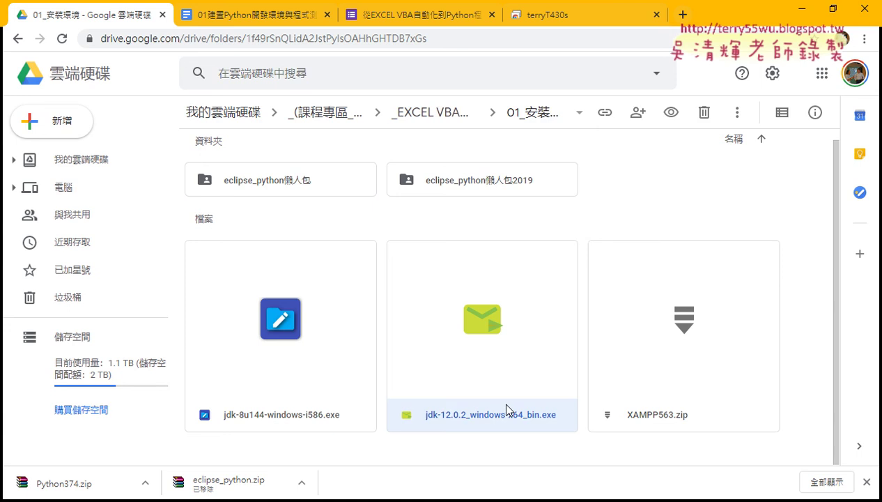
# Step: Mark up x64 and i586 in the JDK installer names and the two eclipse_python懶人包 folders, and clear the marks
pyautogui.moveTo(510, 370); pyautogui.dragTo(513, 371)
pyautogui.moveTo(515, 186); pyautogui.dragTo(537, 185)
pyautogui.moveTo(522, 429)
pyautogui.mouseDown()
pyautogui.moveTo(503, 411)
pyautogui.moveTo(515, 426)
pyautogui.mouseUp()
pyautogui.moveTo(309, 186); pyautogui.dragTo(284, 187)
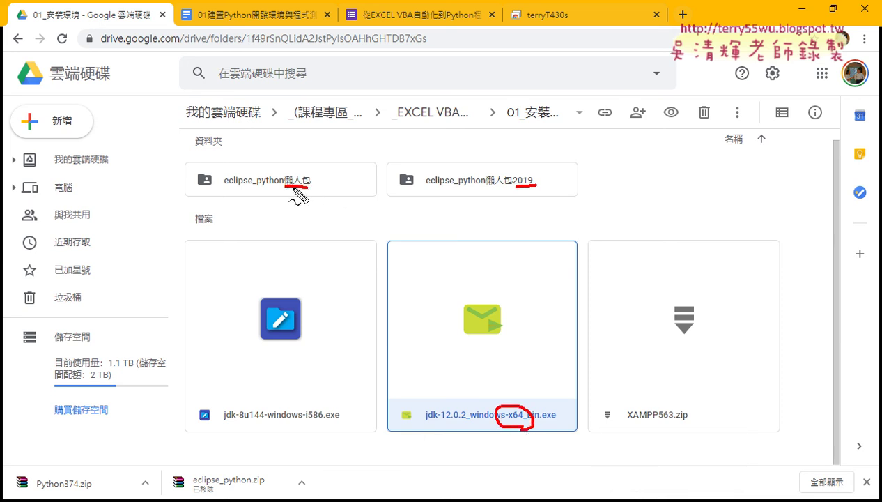
pyautogui.moveTo(323, 421); pyautogui.dragTo(303, 421)
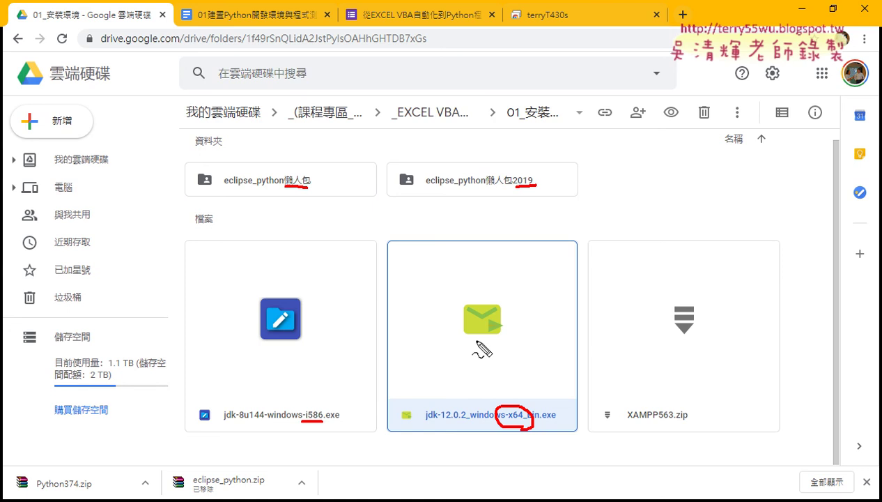
pyautogui.press('Escape')
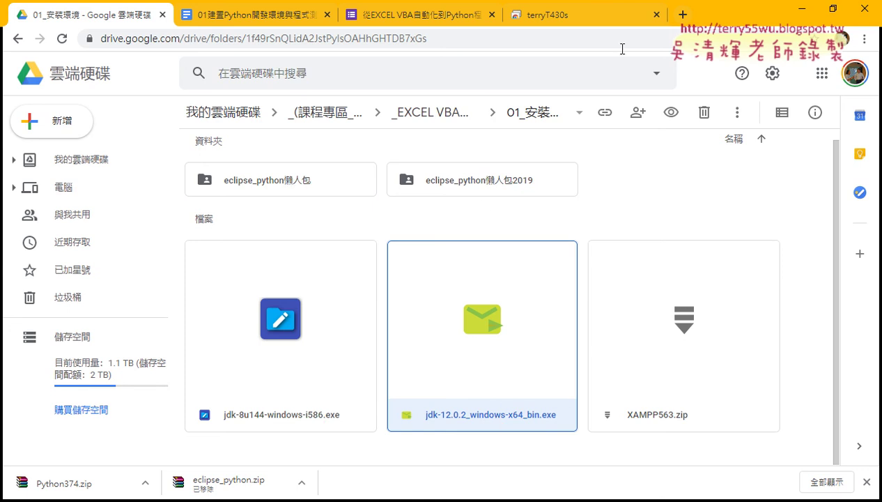
# Step: Leave Google Drive, return to the Eclipse IDE Launcher dialog, and move it clear of the centre of the screen
pyautogui.click(216, 14)
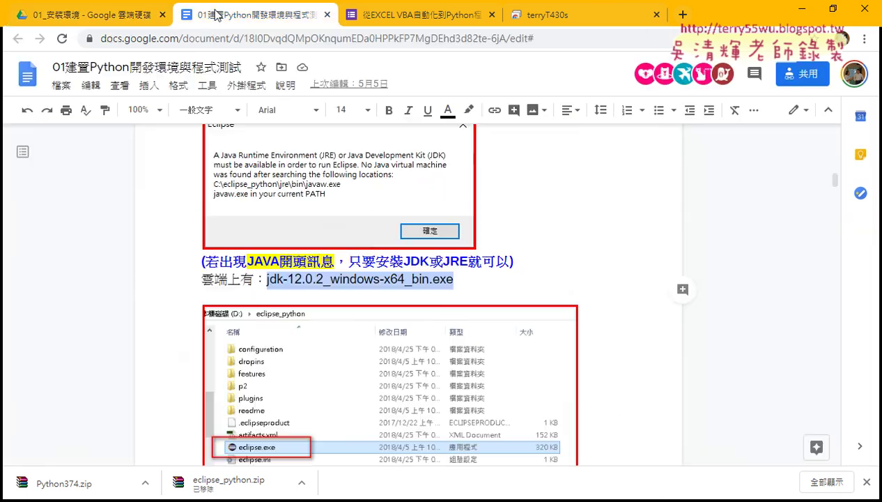
pyautogui.click(801, 10)
pyautogui.moveTo(367, 132); pyautogui.dragTo(464, 251)
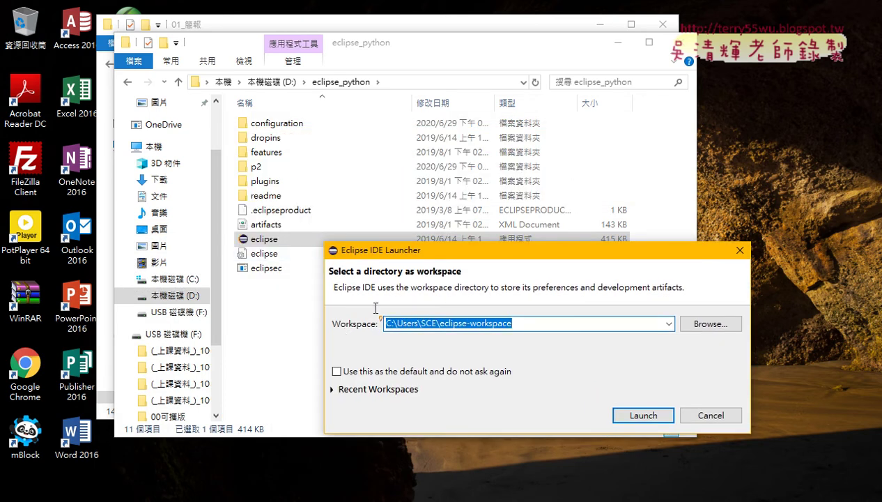
pyautogui.moveTo(401, 250); pyautogui.dragTo(402, 94)
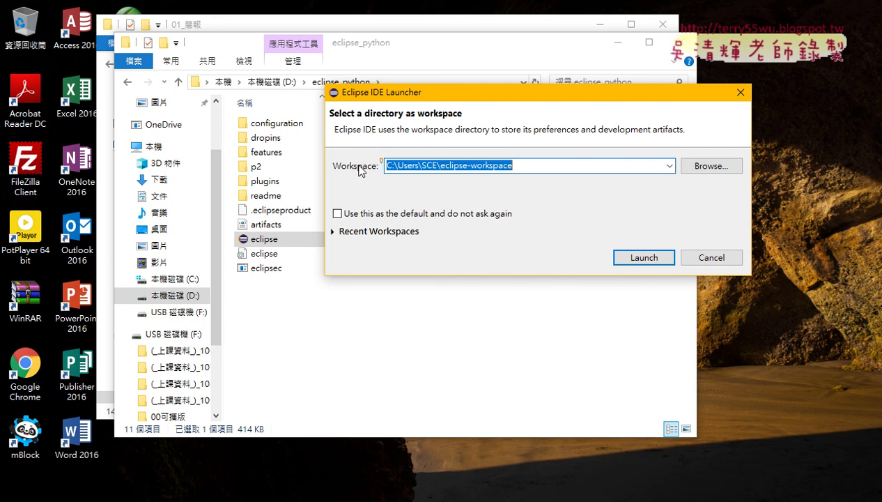
# Step: Change the workspace path to D:\eclipse-workspace, replacing the drive letter and removing the user folders
pyautogui.click(393, 164)
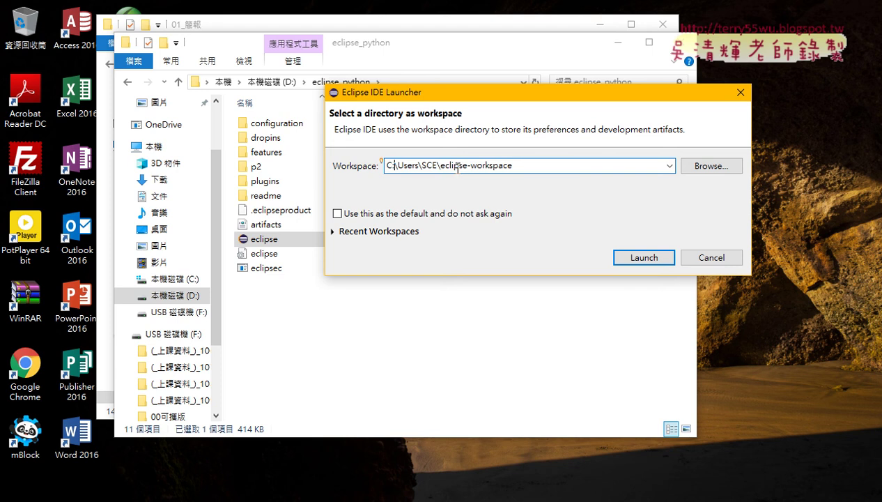
pyautogui.moveTo(392, 167); pyautogui.dragTo(385, 167)
pyautogui.write('D')
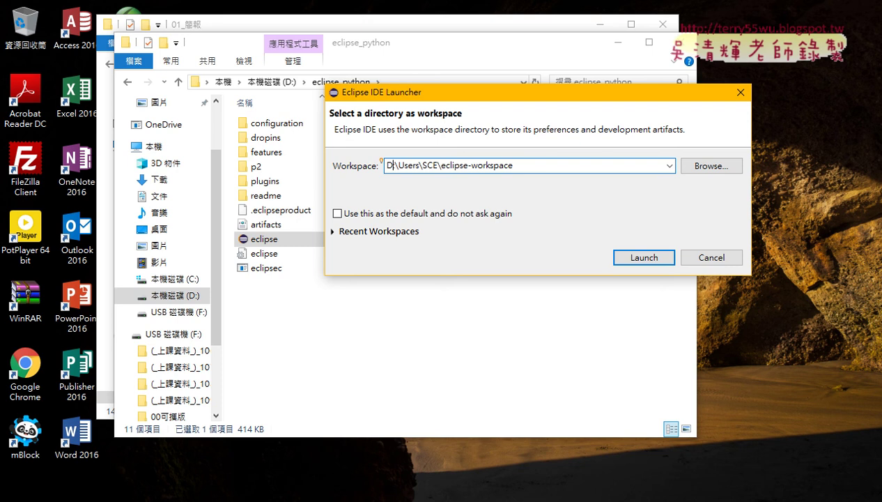
pyautogui.click(396, 165)
pyautogui.press('Delete')
pyautogui.press('Delete')
pyautogui.press('Delete')
pyautogui.press('Delete')
pyautogui.press('Delete')
pyautogui.press('Delete')
pyautogui.press('Delete')
pyautogui.press('Delete')
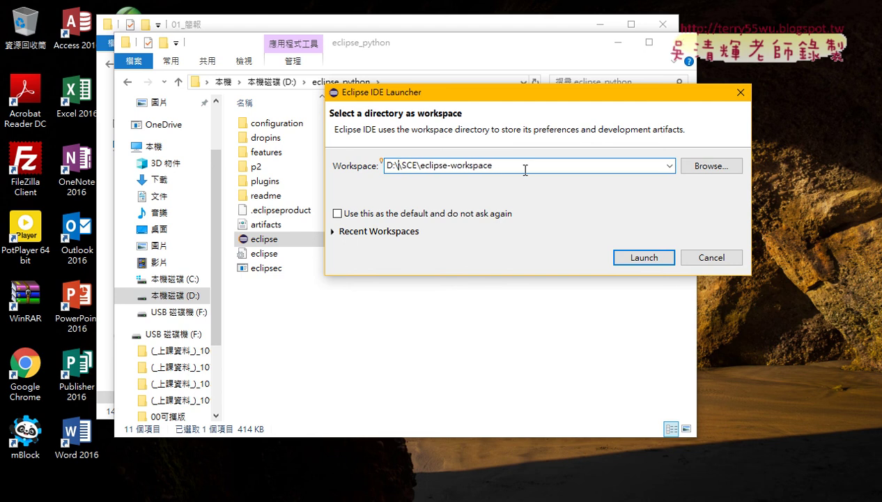
pyautogui.press('Delete')
pyautogui.press('Delete')
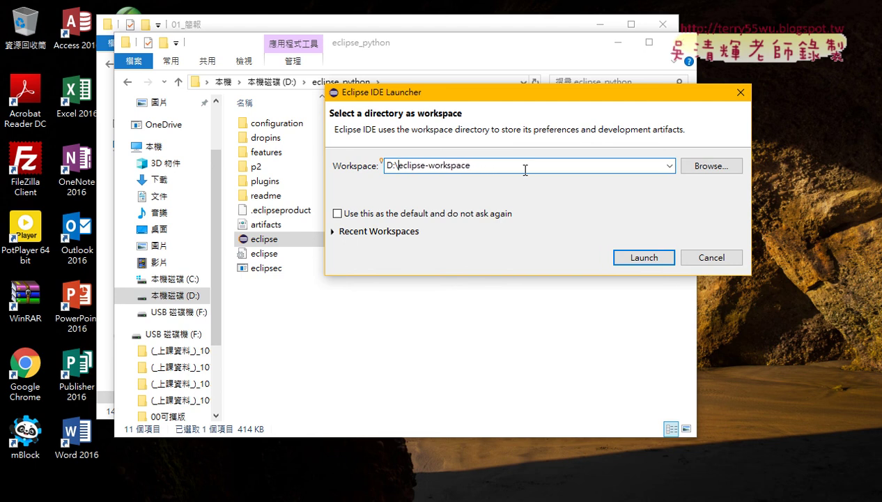
# Step: Rename the workspace folder in the path so that it reads D:\python_workspace
pyautogui.hotkey('shift', 'End')
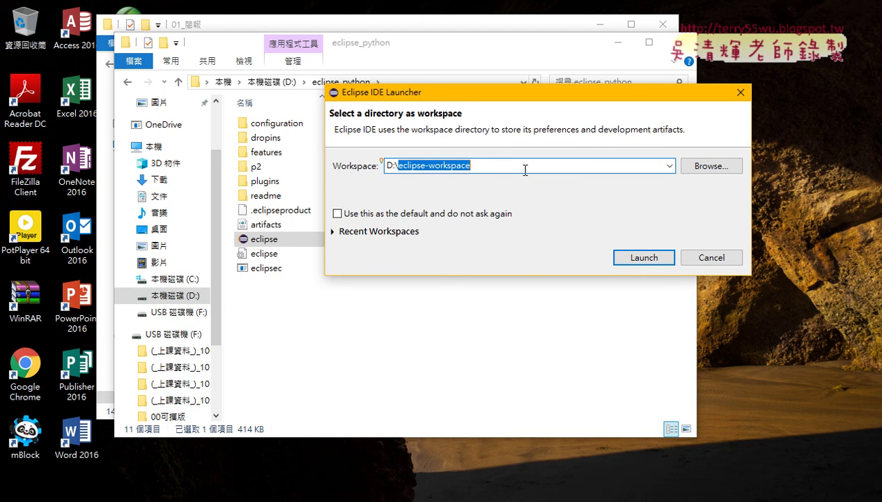
pyautogui.click(526, 169)
pyautogui.press('Left')
pyautogui.press('Left')
pyautogui.press('Left')
pyautogui.press('Left')
pyautogui.press('Left')
pyautogui.press('Left')
pyautogui.press('Left')
pyautogui.press('Left')
pyautogui.press('Left')
pyautogui.press('Left')
pyautogui.press('Left')
pyautogui.press('Left')
pyautogui.press('Left')
pyautogui.press('Left')
pyautogui.press('Left')
pyautogui.press('Left')
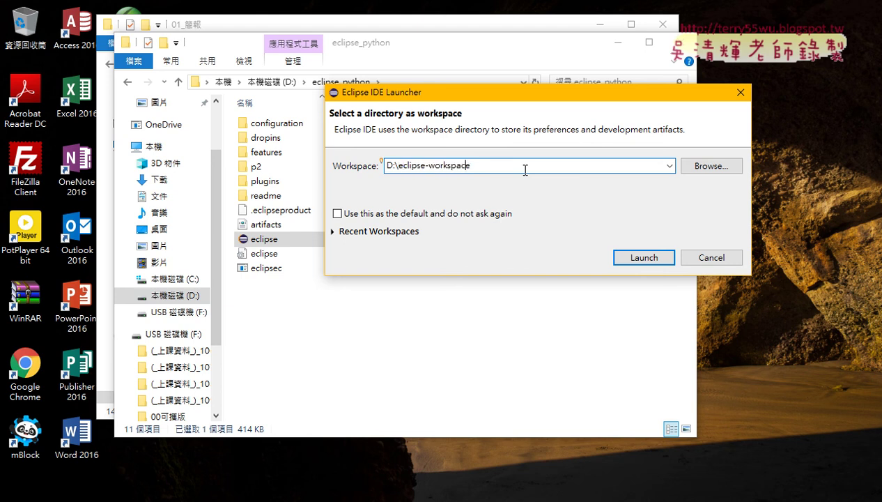
pyautogui.press('Left')
pyautogui.press('Delete')
pyautogui.press('Delete')
pyautogui.press('Delete')
pyautogui.press('Delete')
pyautogui.press('Delete')
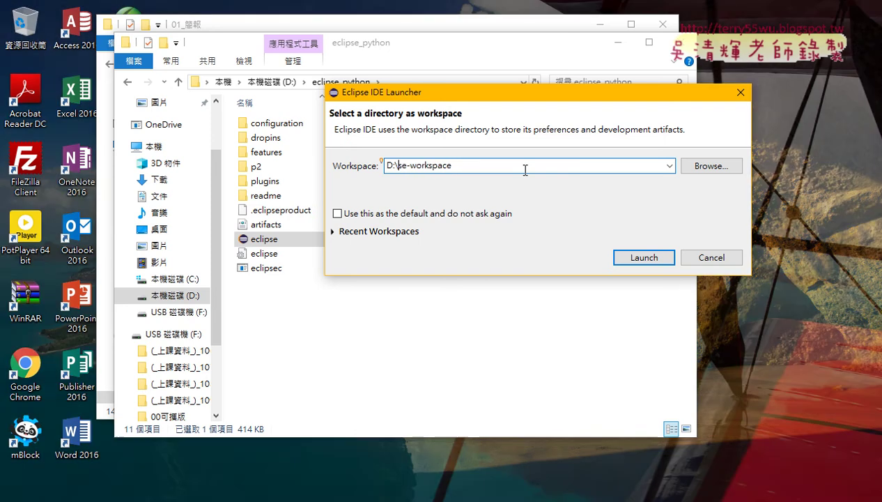
pyautogui.press('Delete')
pyautogui.press('Delete')
pyautogui.press('Delete')
pyautogui.press('Delete')
pyautogui.write('k')
pyautogui.press('BackSpace')
pyautogui.write('python')
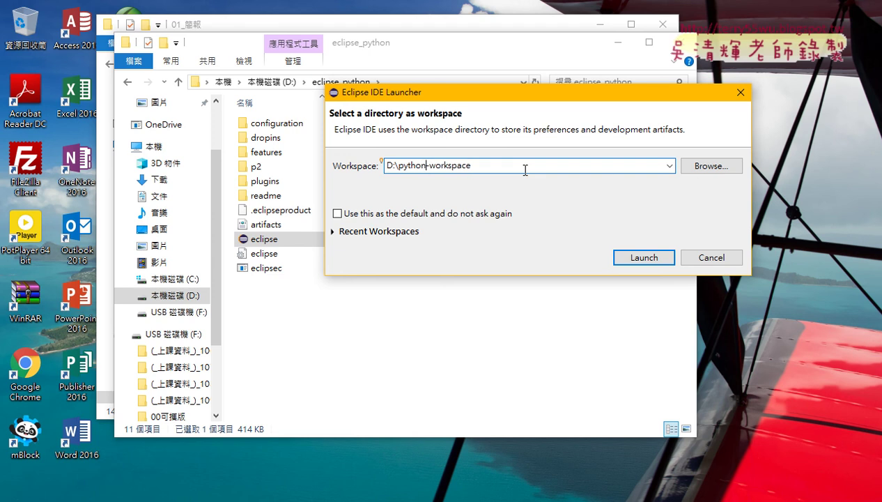
pyautogui.hotkey('shift', 'Right')
pyautogui.write('_')
pyautogui.moveTo(499, 166); pyautogui.dragTo(396, 167)
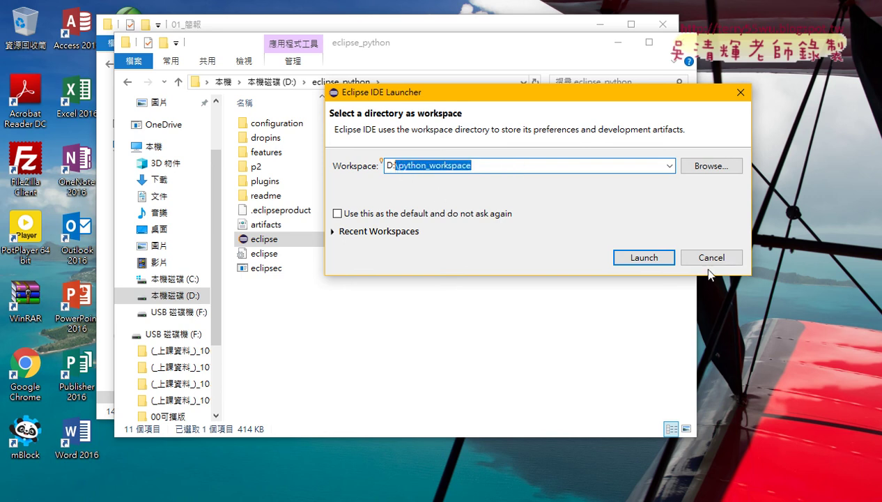
# Step: Launch Eclipse with the chosen workspace, maximize its window, and close the Welcome page
pyautogui.click(636, 260)
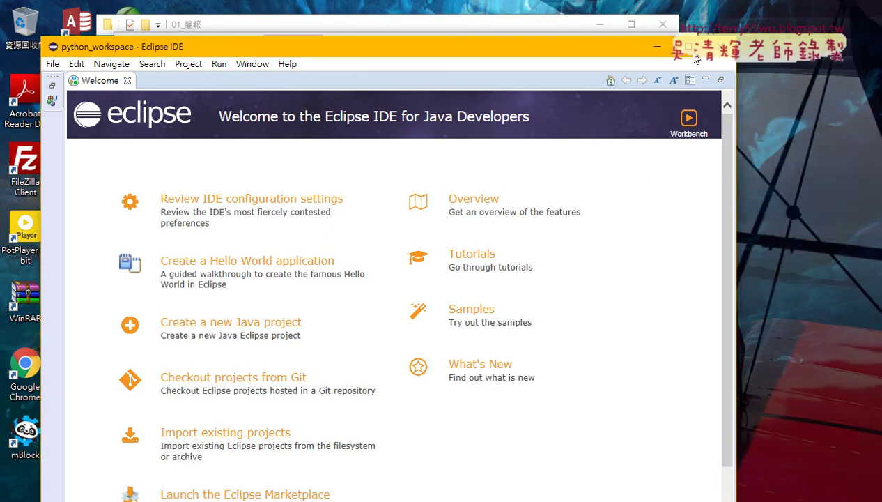
pyautogui.click(689, 46)
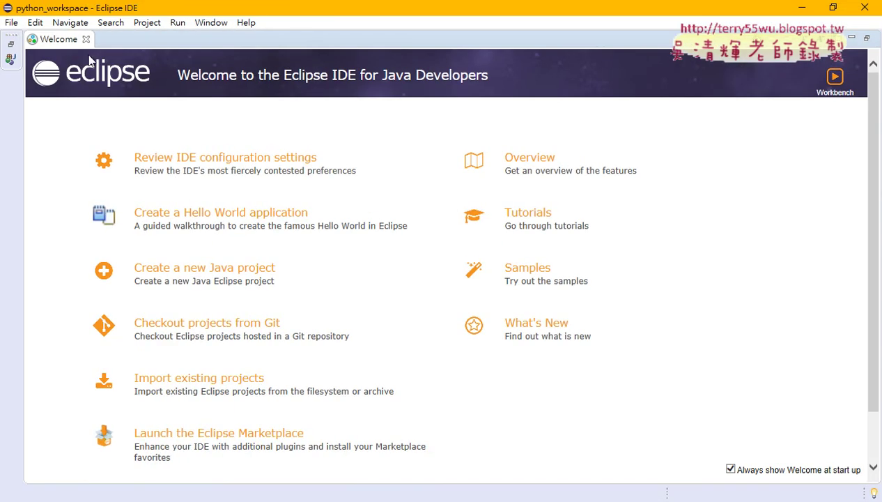
pyautogui.click(88, 41)
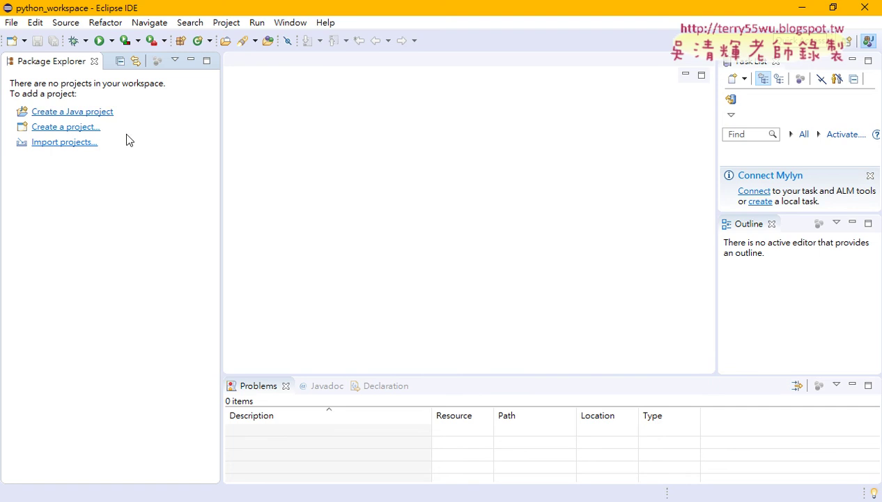
# Step: Switch to the setup document in Chrome and read the instructions for setting PyDev's Python Interpreter to Python.exe in the Python37-32 folder
pyautogui.hotkey('alt', 'Tab')
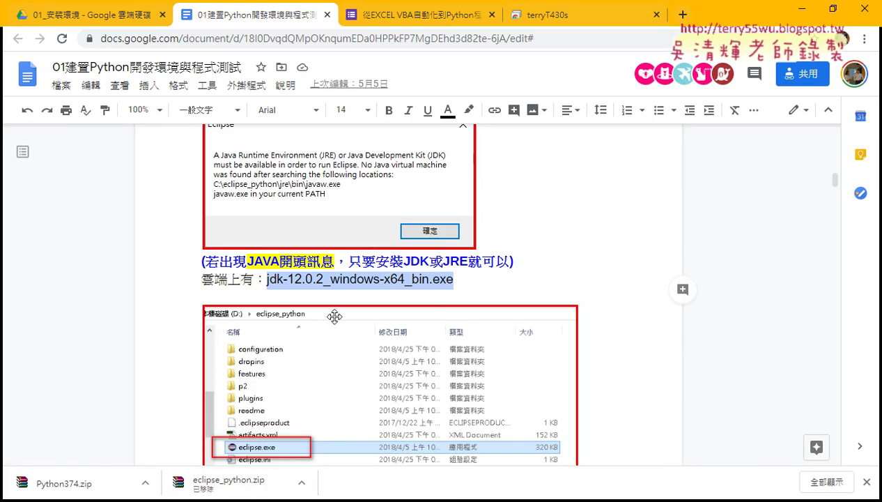
pyautogui.scroll(-6, 326, 315)
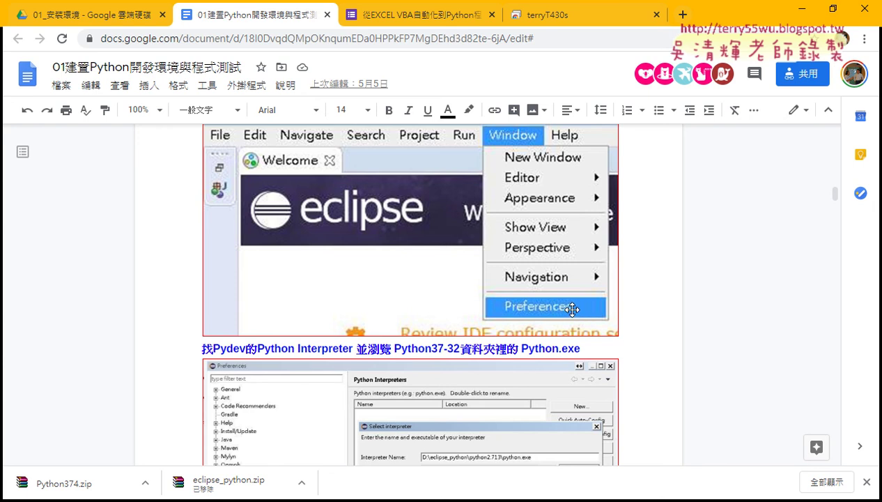
pyautogui.scroll(-3, 585, 310)
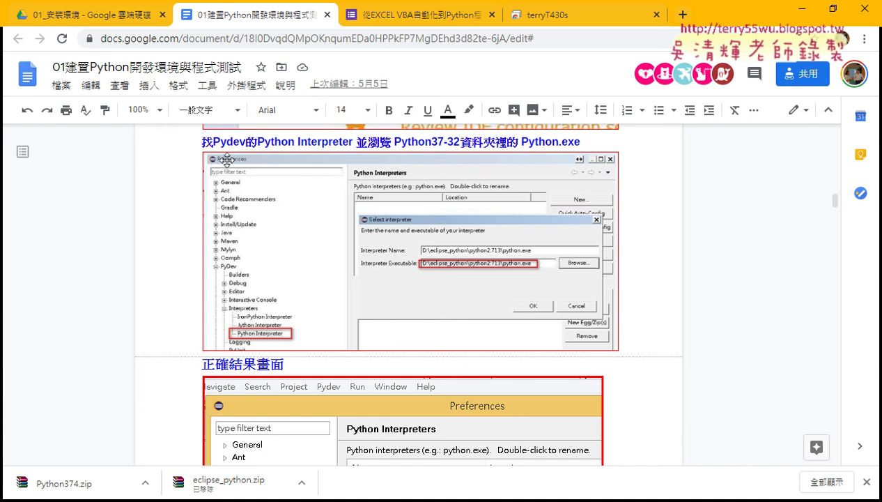
pyautogui.moveTo(255, 142); pyautogui.dragTo(462, 138)
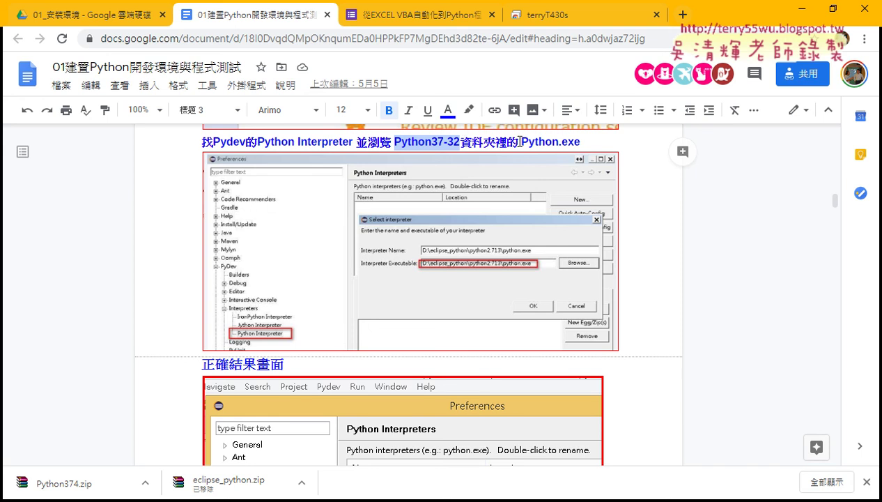
pyautogui.moveTo(521, 141); pyautogui.dragTo(580, 142)
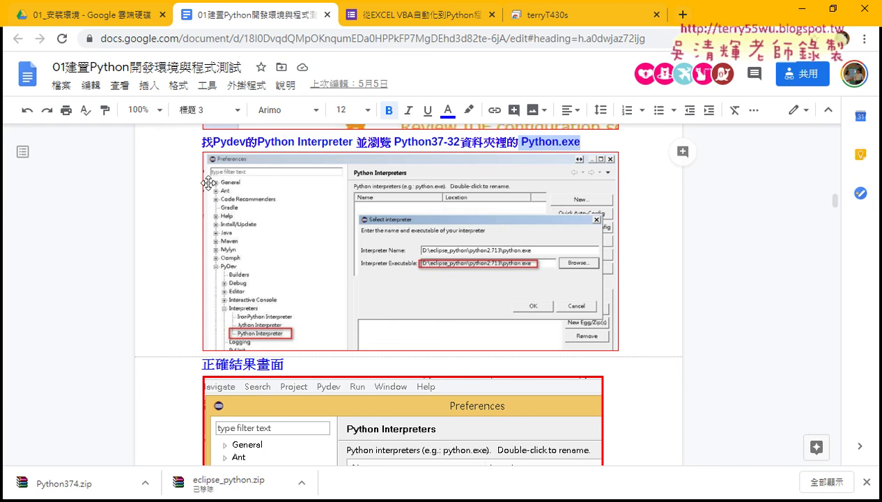
pyautogui.scroll(-1, 223, 192)
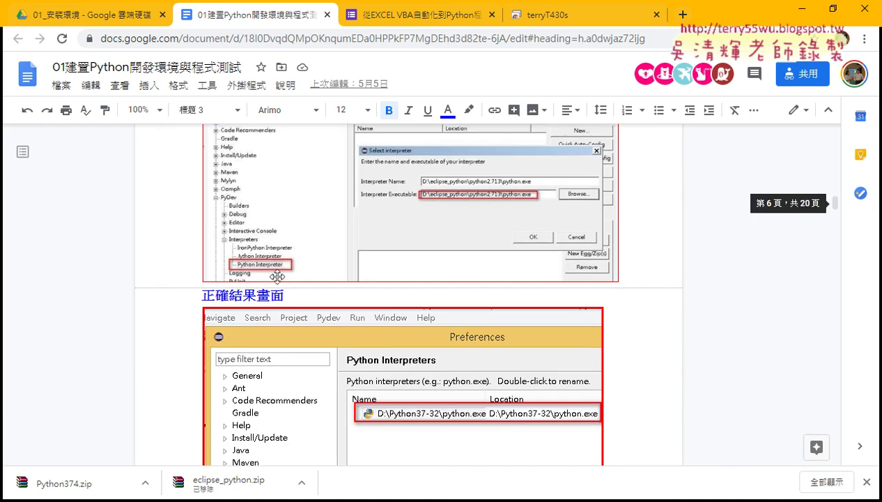
# Step: Return to Eclipse, open its Preferences, and expand the PyDev category
pyautogui.click(801, 9)
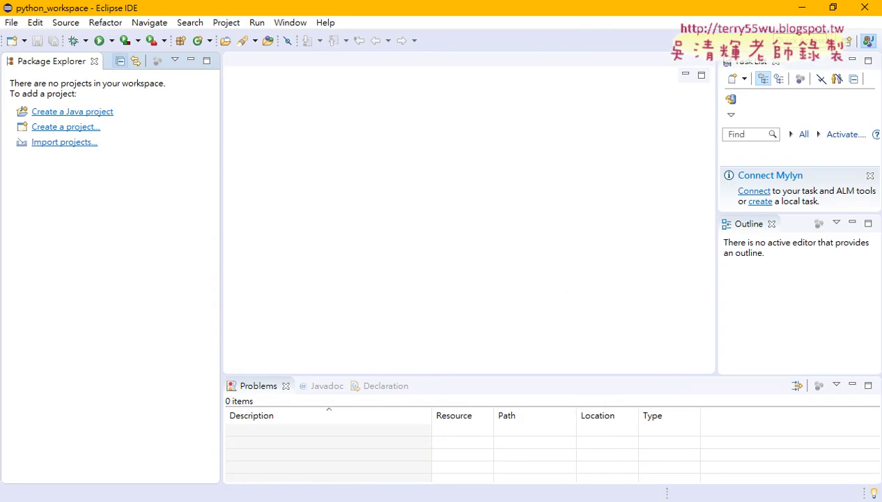
pyautogui.click(292, 23)
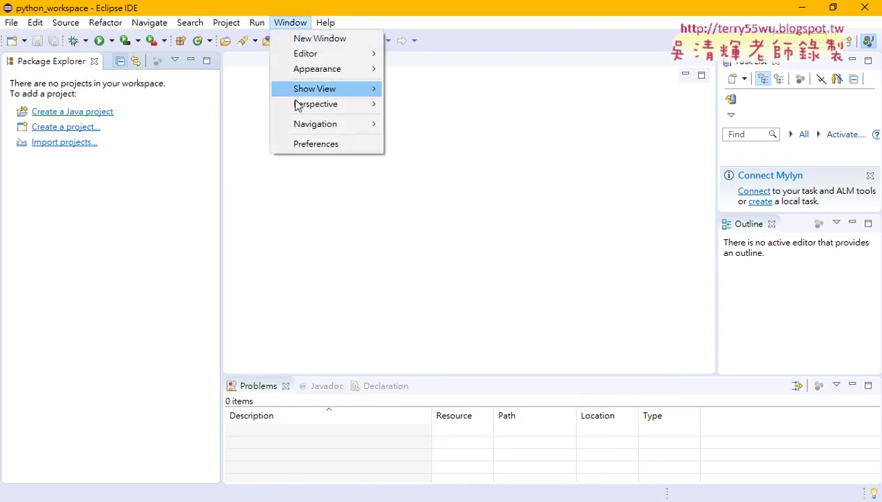
pyautogui.click(320, 148)
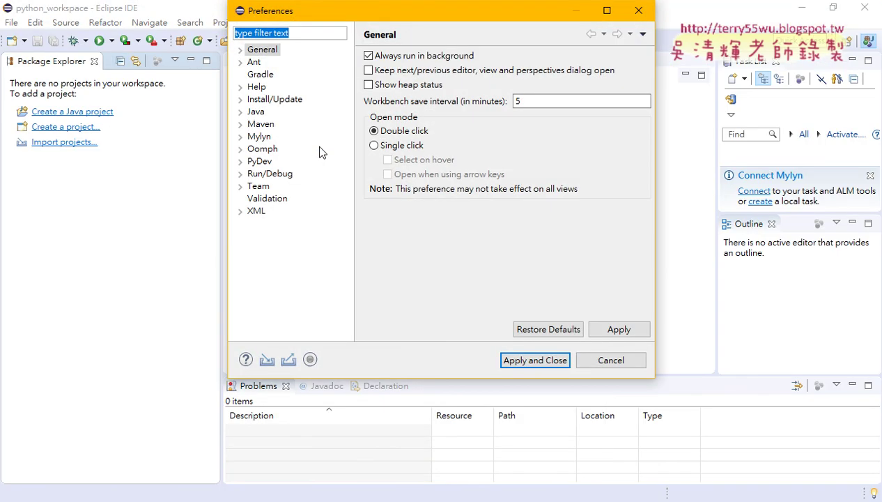
pyautogui.click(257, 163)
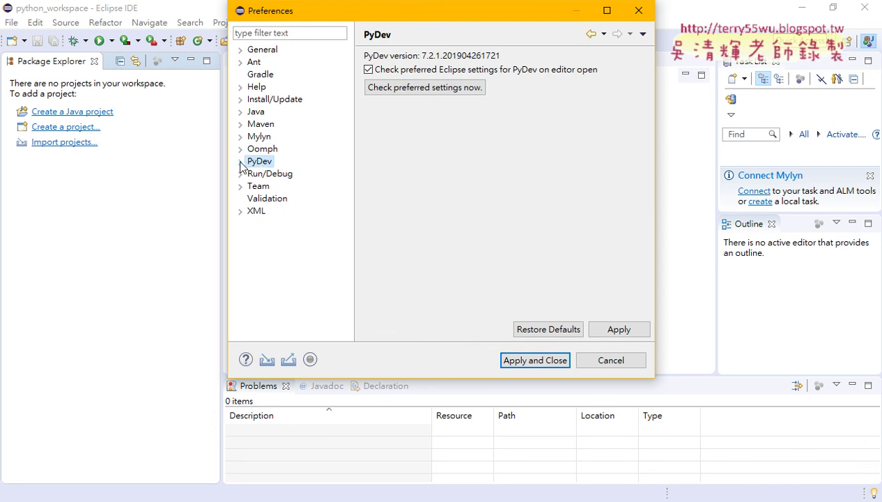
pyautogui.click(240, 163)
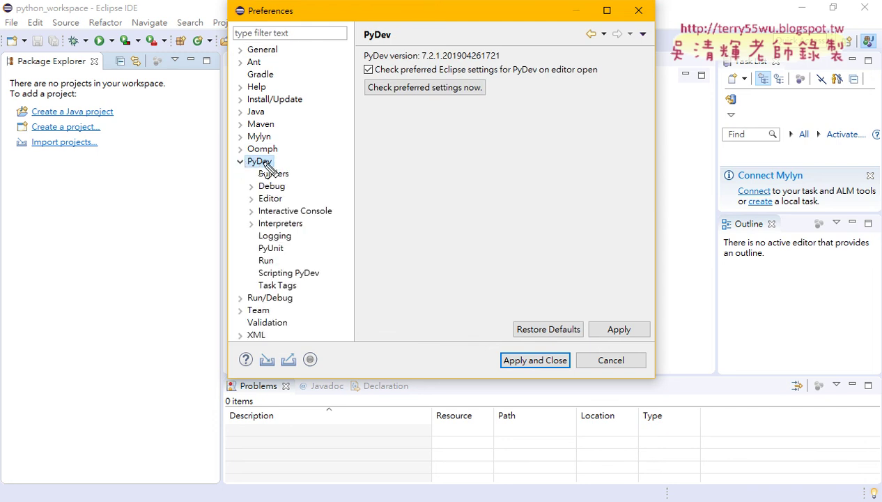
# Step: Mark up PyDev and Interpreters in the preferences tree, and clear the marks
pyautogui.moveTo(283, 166)
pyautogui.mouseDown()
pyautogui.moveTo(230, 160)
pyautogui.moveTo(287, 162)
pyautogui.mouseUp()
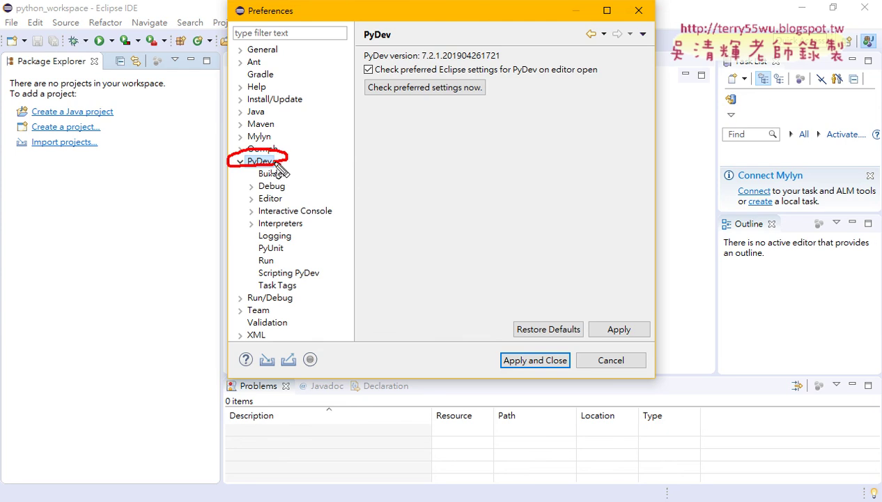
pyautogui.moveTo(313, 228)
pyautogui.mouseDown()
pyautogui.moveTo(263, 236)
pyautogui.moveTo(329, 228)
pyautogui.mouseUp()
pyautogui.press('Escape')
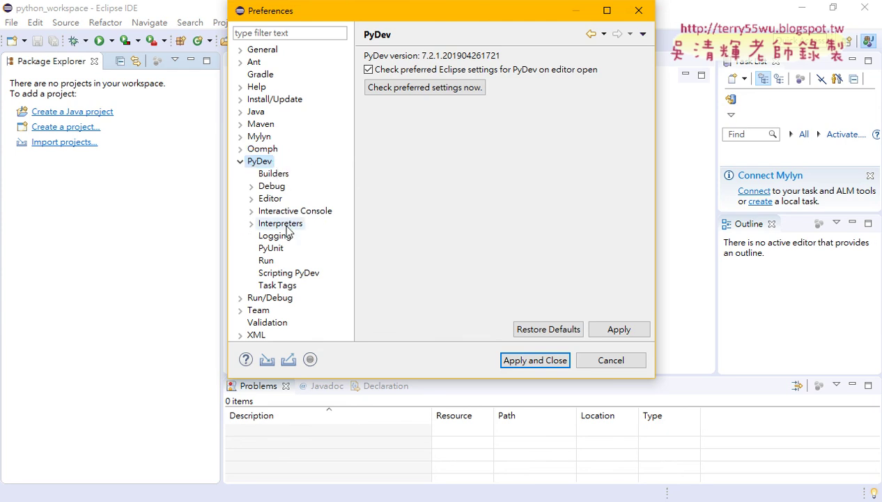
# Step: Expand Interpreters under PyDev, show the Python Interpreter page, and shift the Preferences window fully into view
pyautogui.click(251, 225)
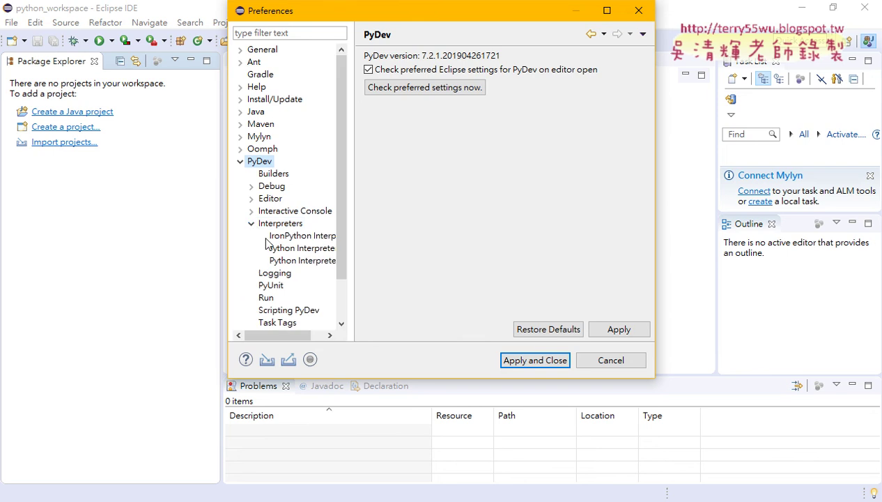
pyautogui.click(299, 264)
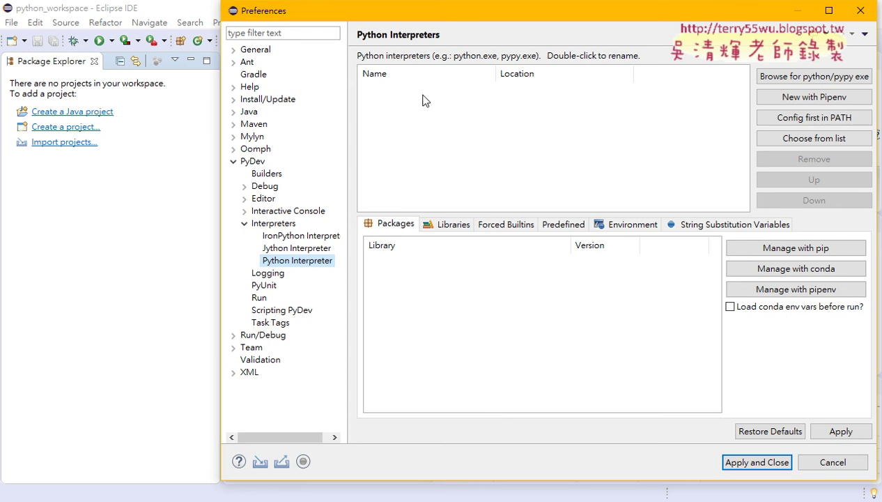
pyautogui.moveTo(438, 8); pyautogui.dragTo(317, 8)
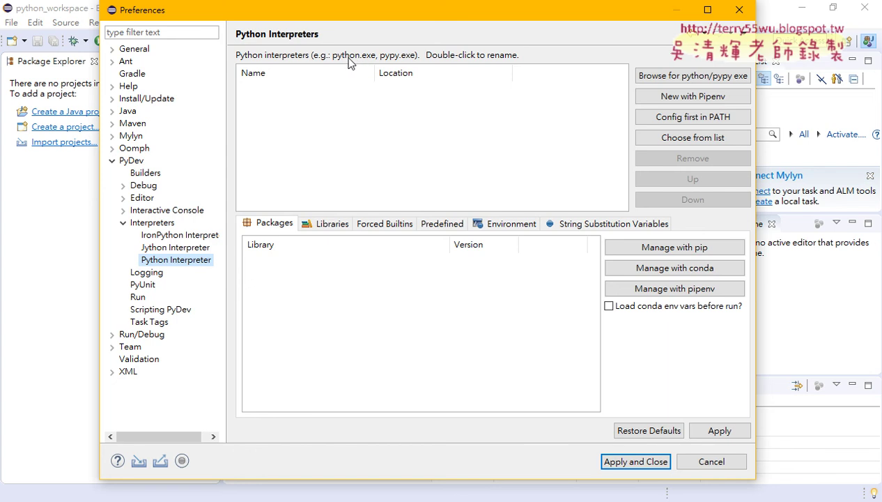
# Step: Browse for a Python interpreter and choose python.exe from the D:\Python374 folder as its executable
pyautogui.click(683, 77)
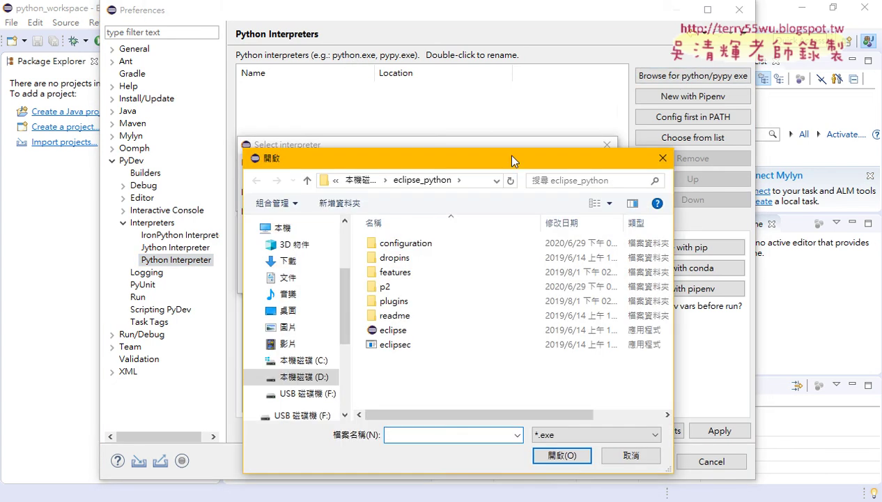
pyautogui.moveTo(477, 160); pyautogui.dragTo(582, 57)
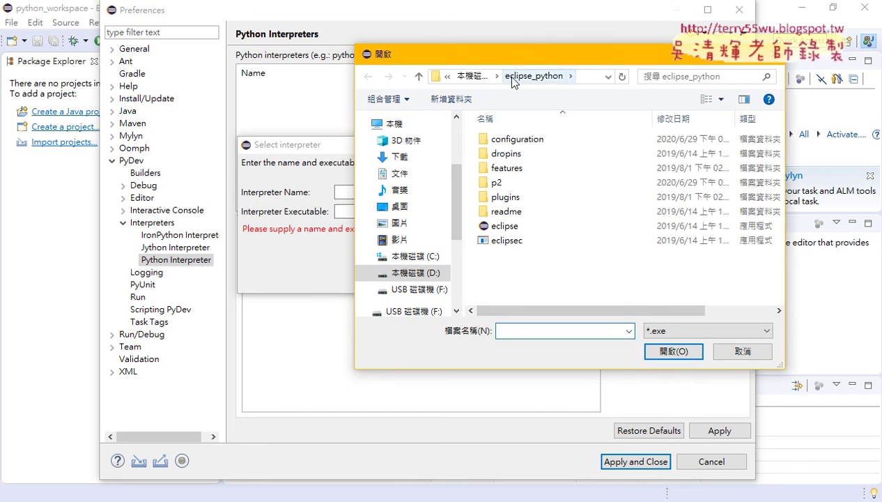
pyautogui.click(473, 77)
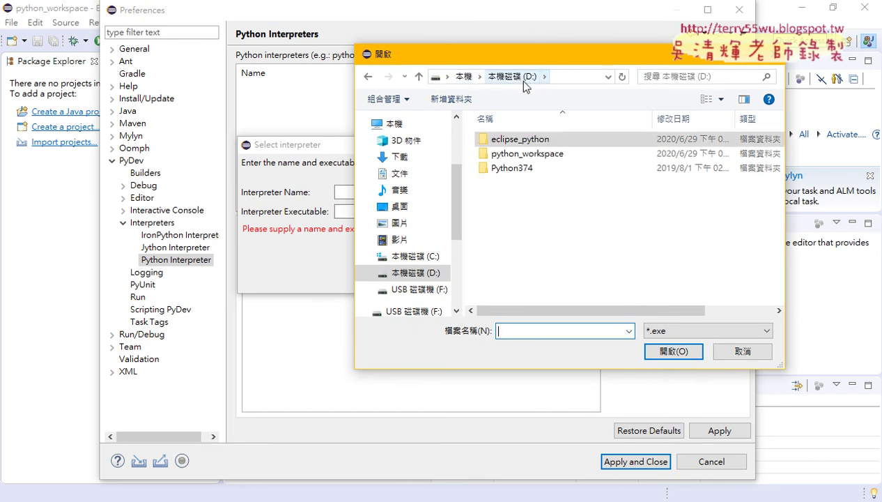
pyautogui.click(498, 169)
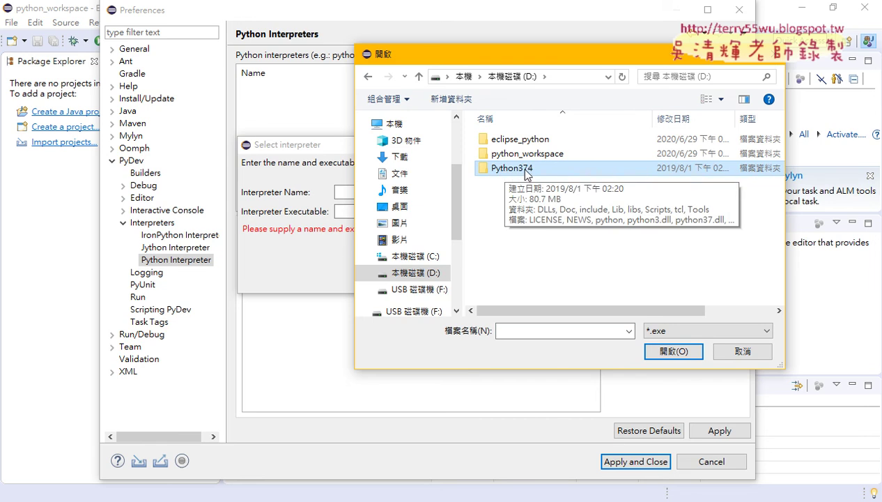
pyautogui.doubleClick(527, 174)
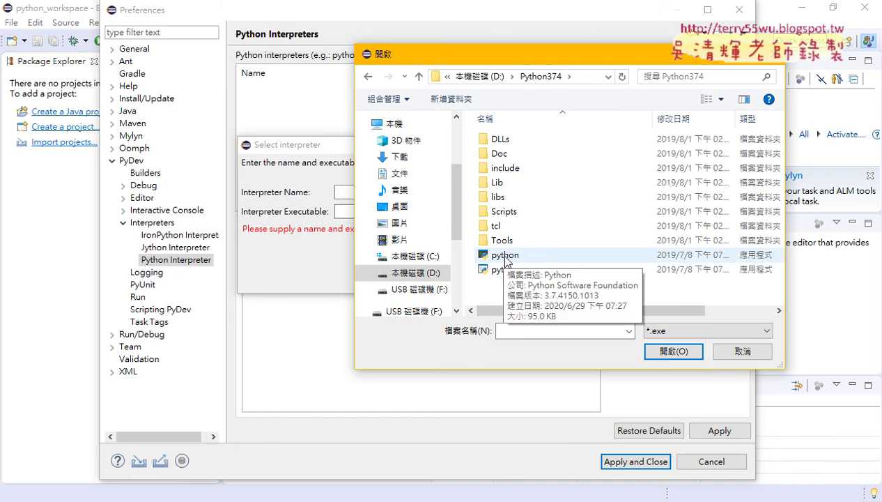
pyautogui.click(507, 262)
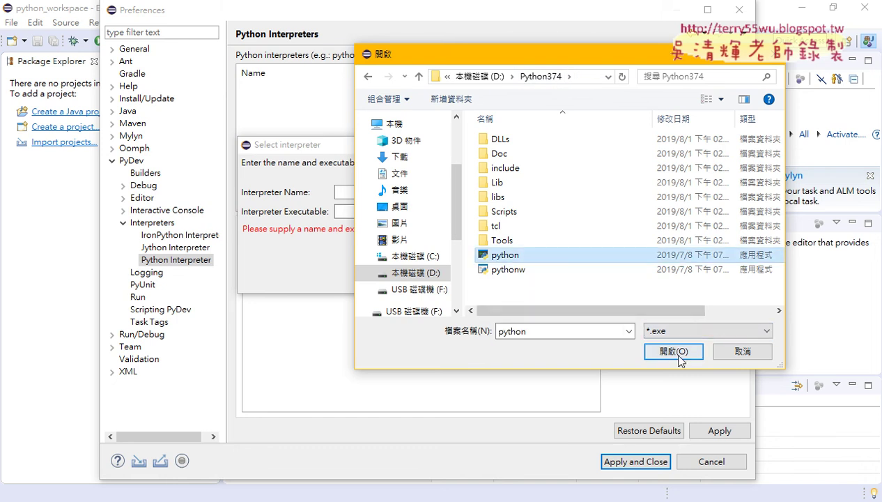
pyautogui.click(673, 352)
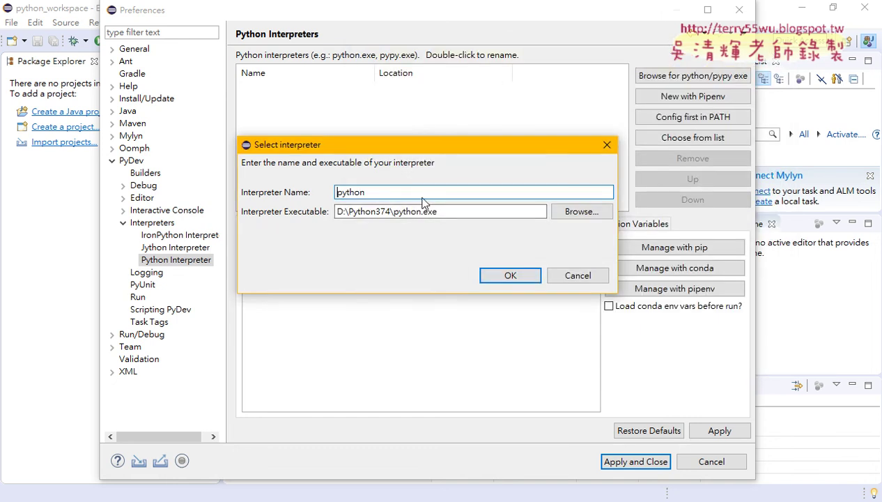
# Step: Accept the interpreter named python and add all four listed D:\Python374 folders to the SYSTEM pythonpath
pyautogui.click(511, 277)
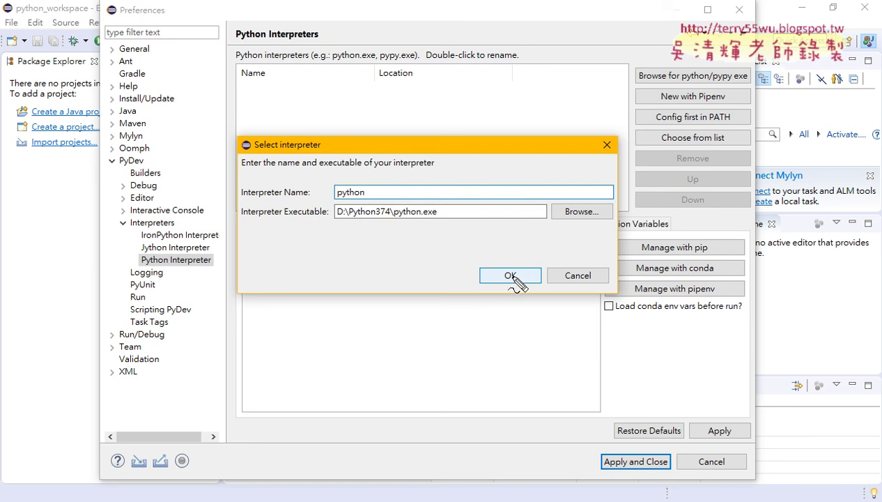
pyautogui.moveTo(443, 223); pyautogui.dragTo(397, 224)
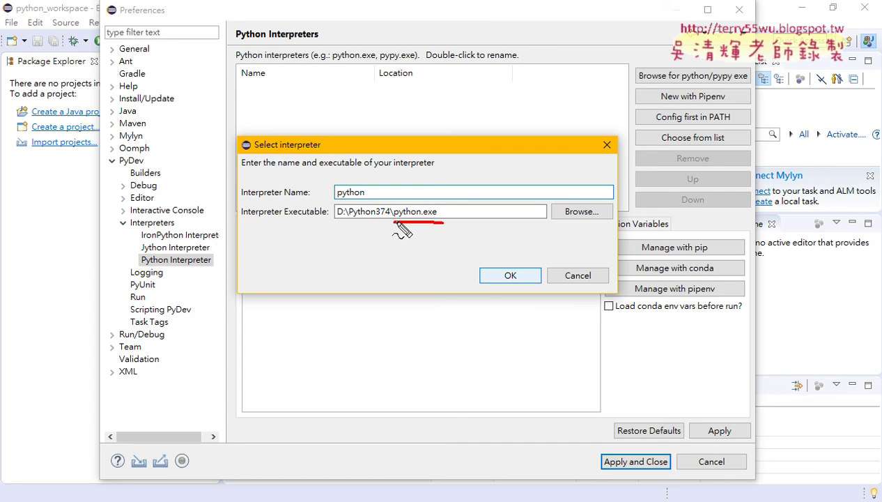
pyautogui.press('Escape')
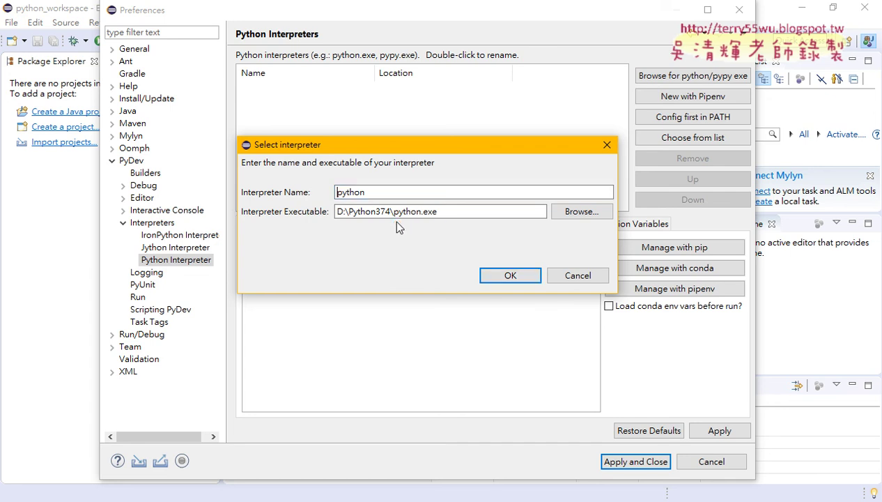
pyautogui.click(510, 276)
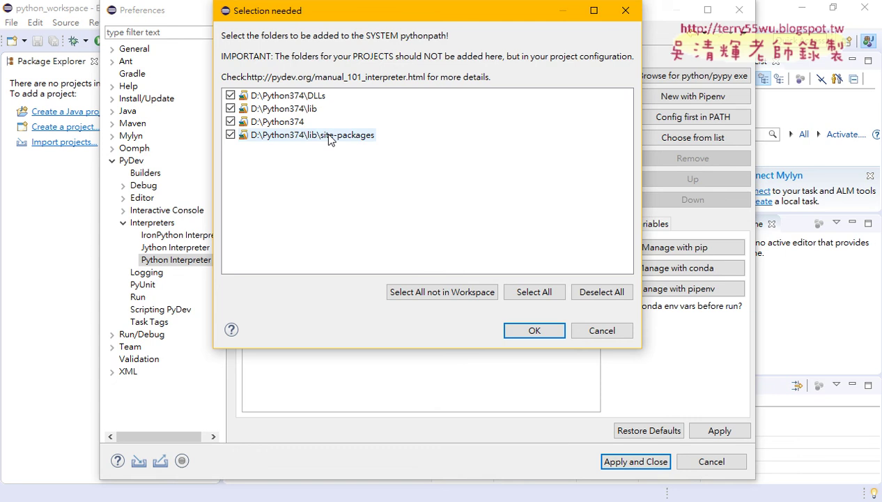
pyautogui.click(544, 332)
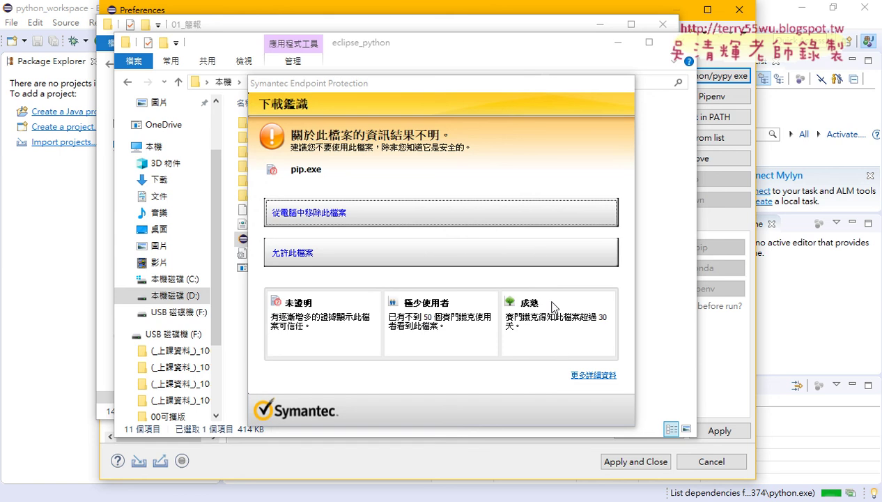
# Step: Allow pip.exe in the Symantec Endpoint Protection alert, and minimize the eclipse_python and 01_簡報 folder windows
pyautogui.click(564, 92)
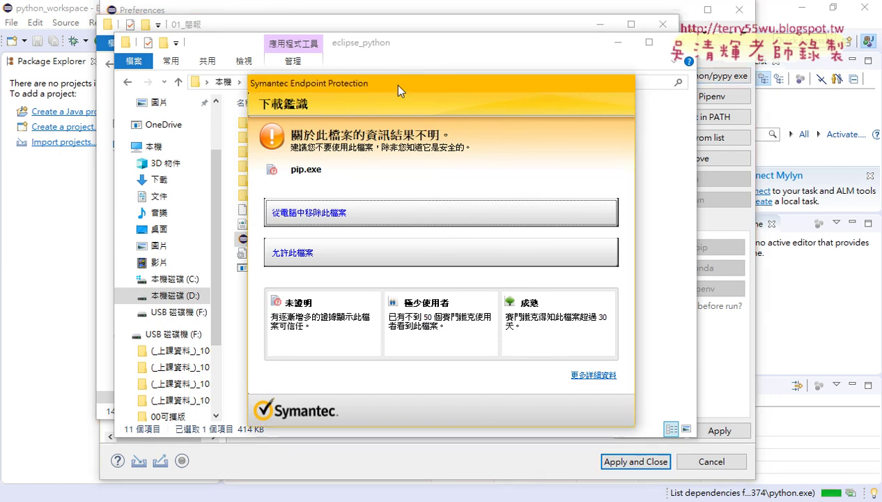
pyautogui.moveTo(398, 91); pyautogui.dragTo(409, 109)
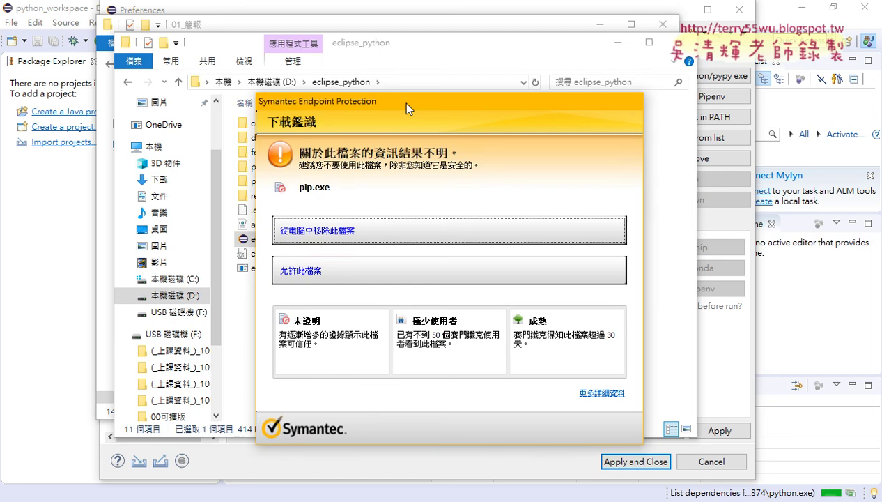
pyautogui.click(315, 279)
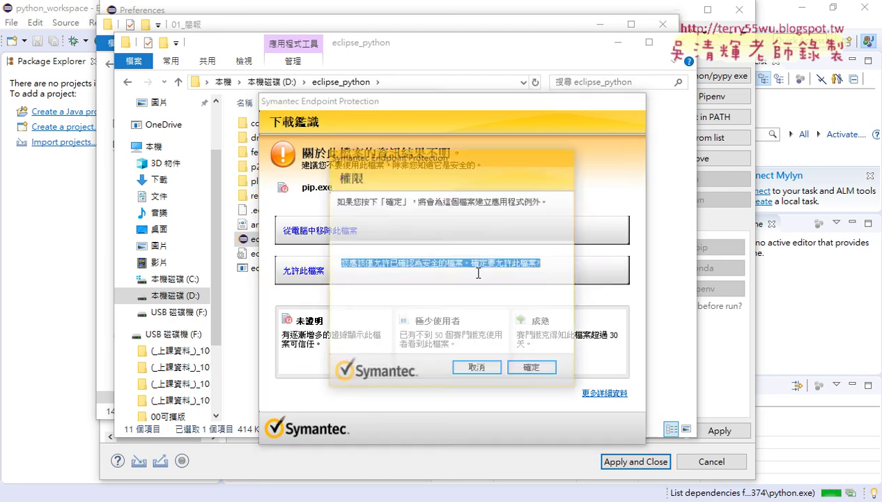
pyautogui.click(536, 368)
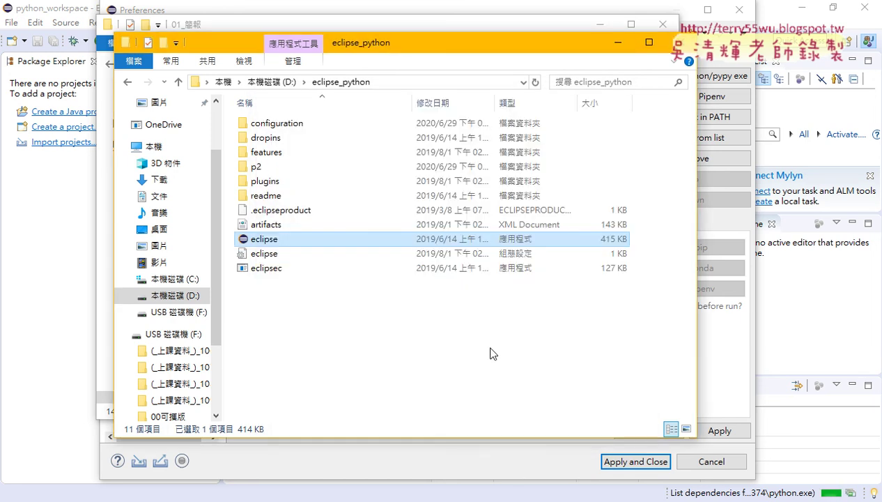
pyautogui.click(617, 42)
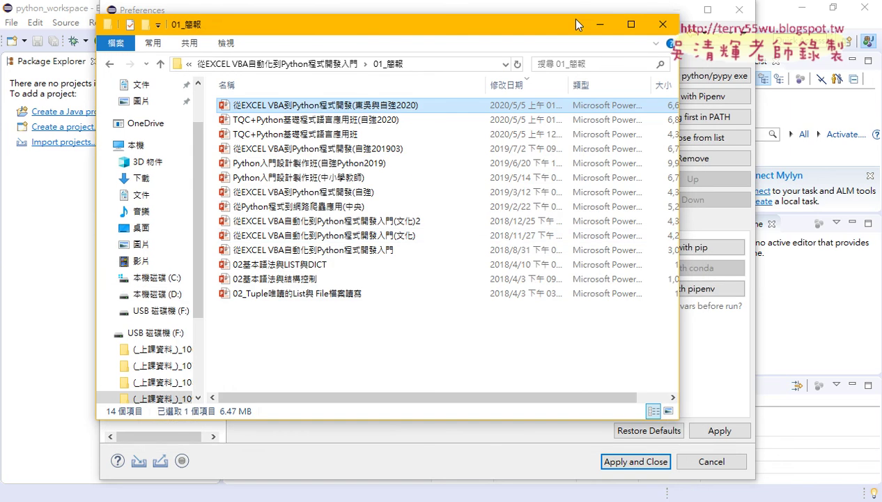
pyautogui.click(600, 24)
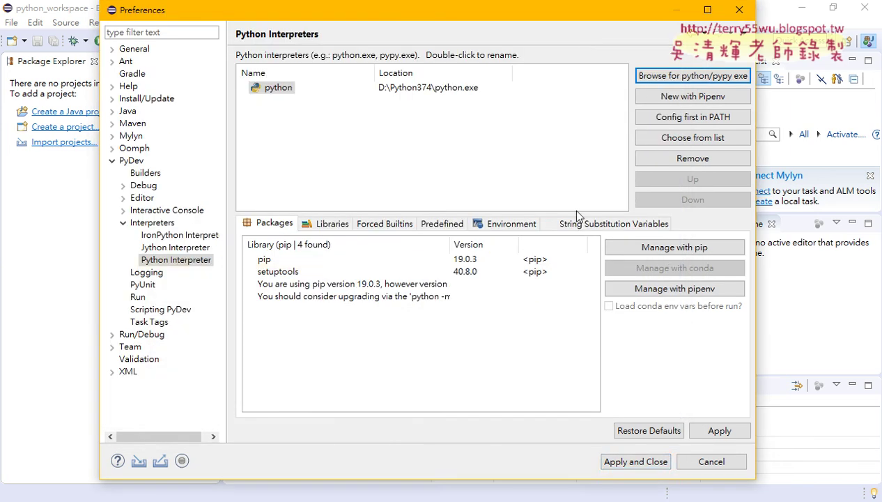
# Step: Apply and close the Preferences, and allow Eclipse private network access through the Windows Defender firewall
pyautogui.click(630, 464)
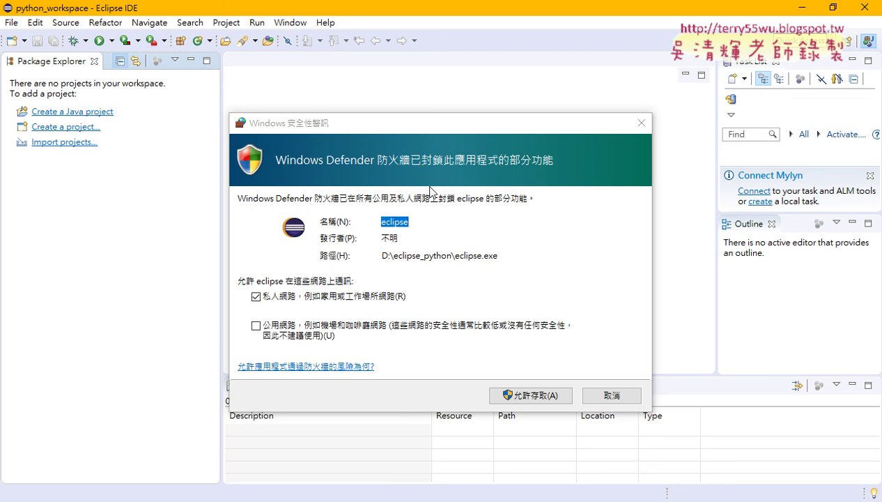
pyautogui.click(524, 401)
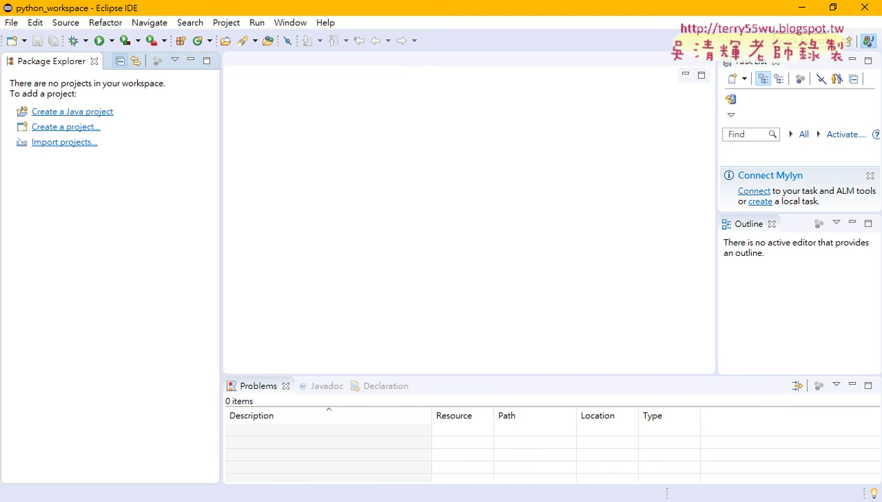
# Step: Switch to the setup document in Chrome and read section 4 (新增專案) and the interpreter result screenshot above it
pyautogui.hotkey('alt', 'Tab')
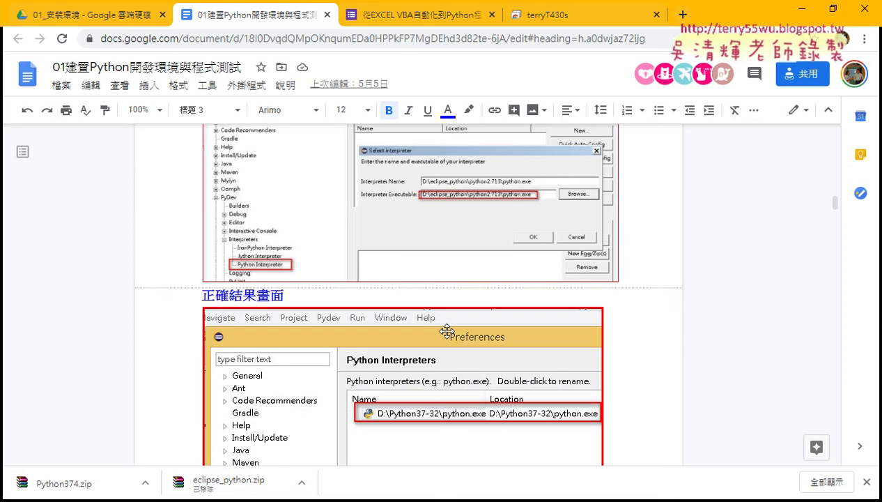
pyautogui.scroll(-4, 447, 330)
pyautogui.scroll(-4, 446, 331)
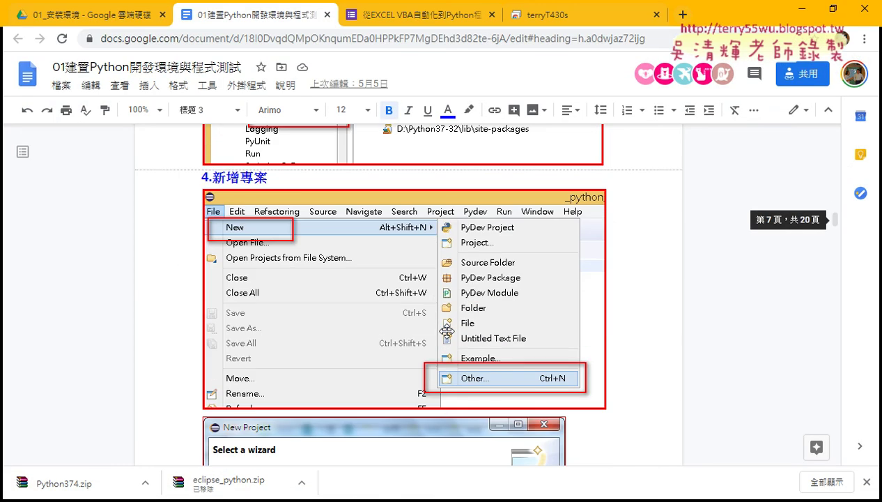
pyautogui.scroll(1, 446, 330)
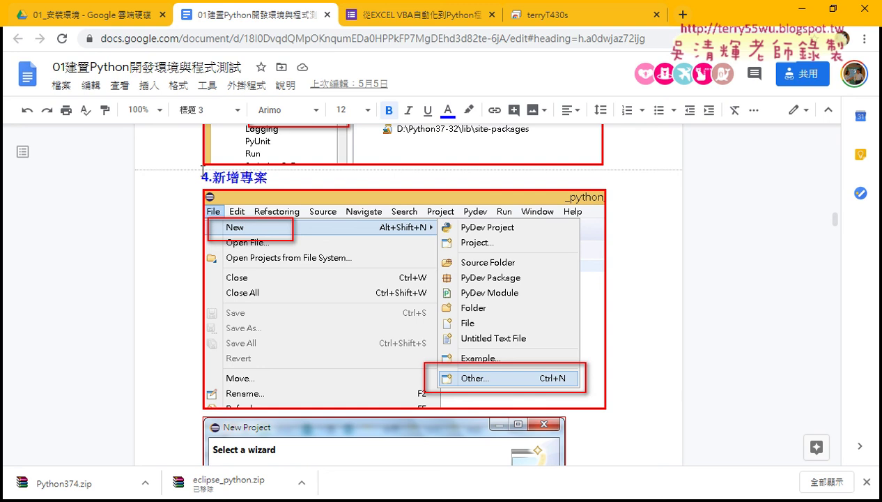
pyautogui.moveTo(200, 176); pyautogui.dragTo(274, 179)
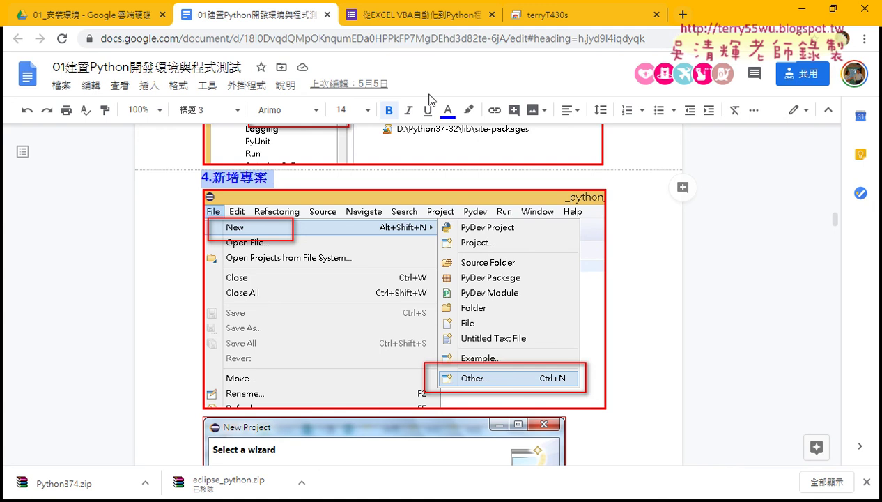
pyautogui.scroll(3, 601, 223)
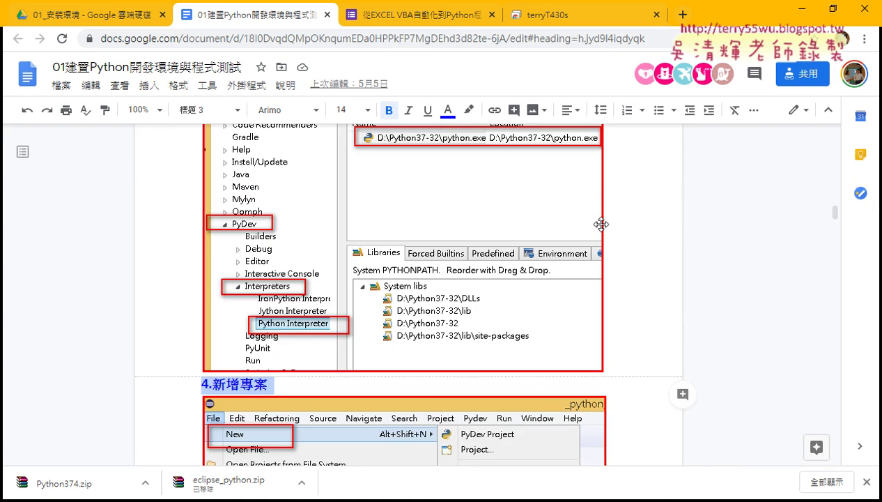